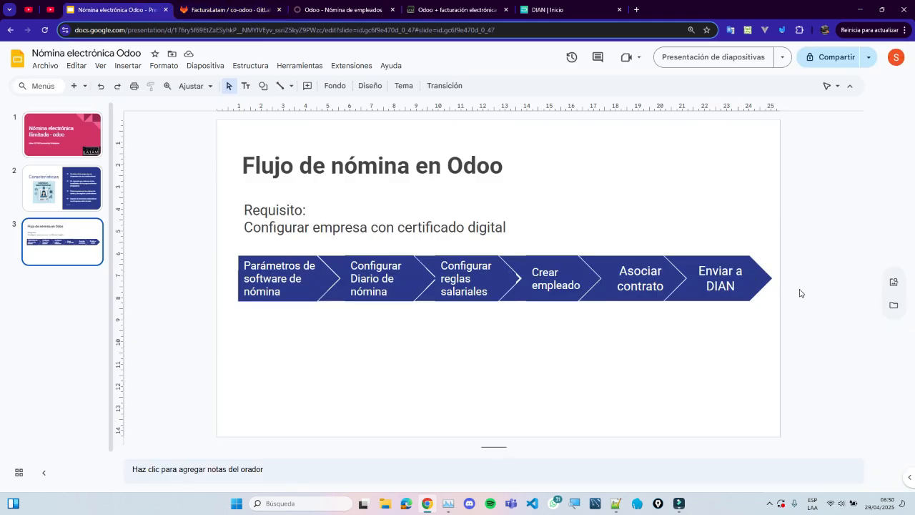
- Switch to Odoo and open the Aplicaciones list with the AplicacionesFe filter
click(361, 9)
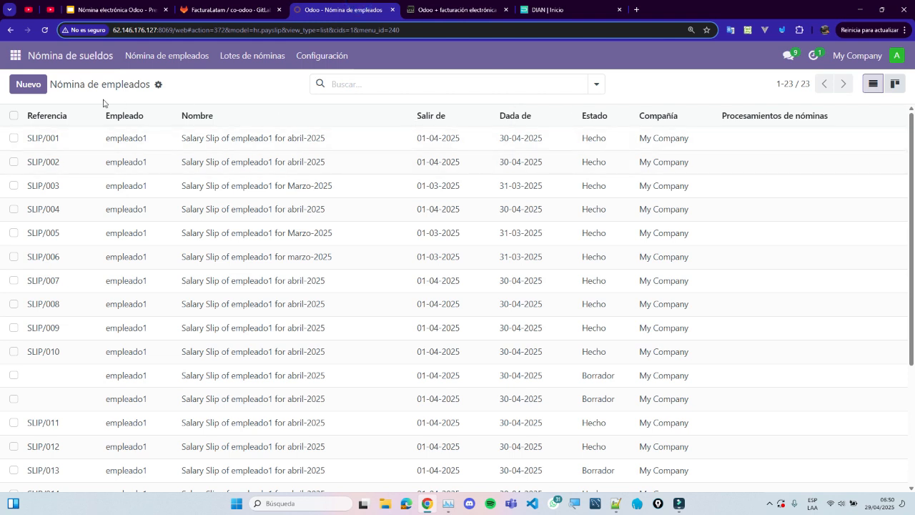
click(14, 56)
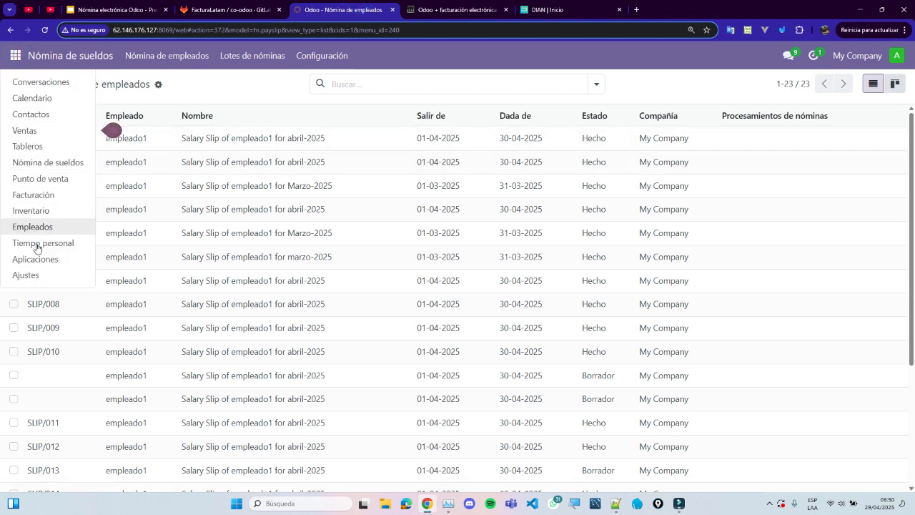
click(29, 275)
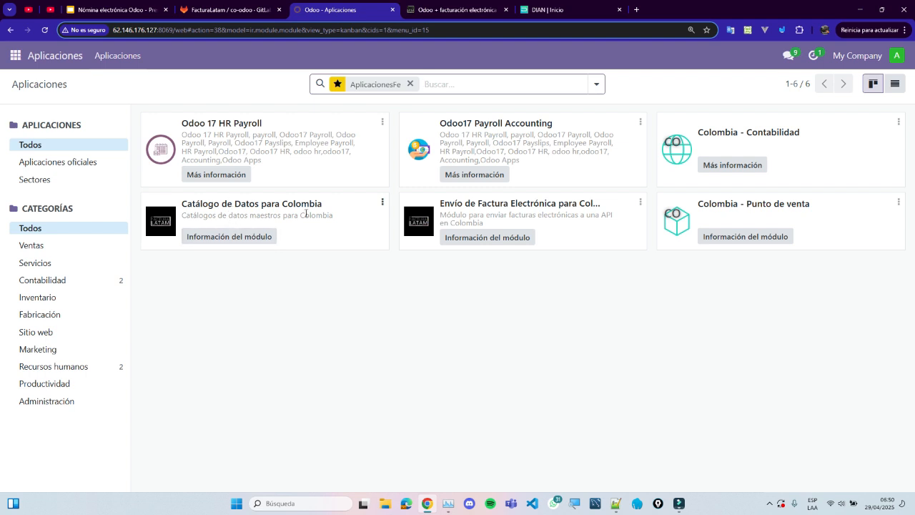
- Examine the Catálogo de Datos para Colombia and Envío de Factura Electrónica modules among the filtered applications
drag(326, 207, 200, 206)
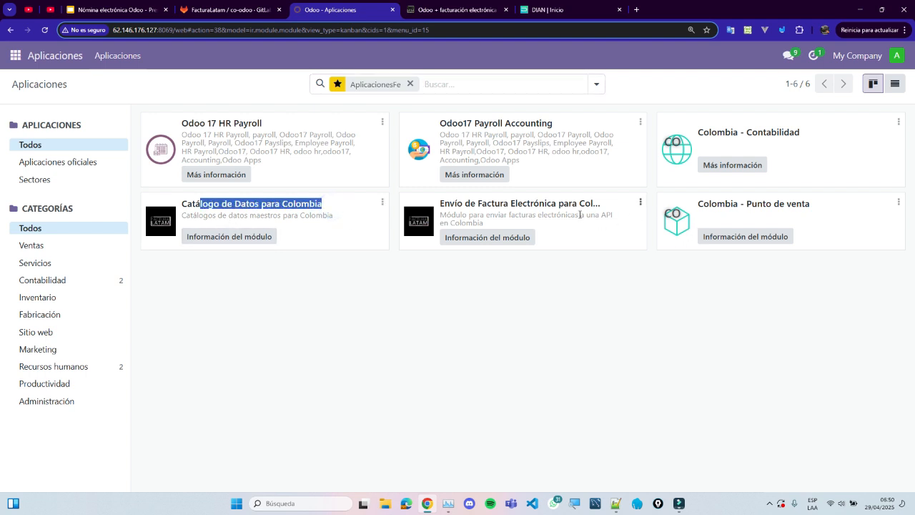
click(477, 313)
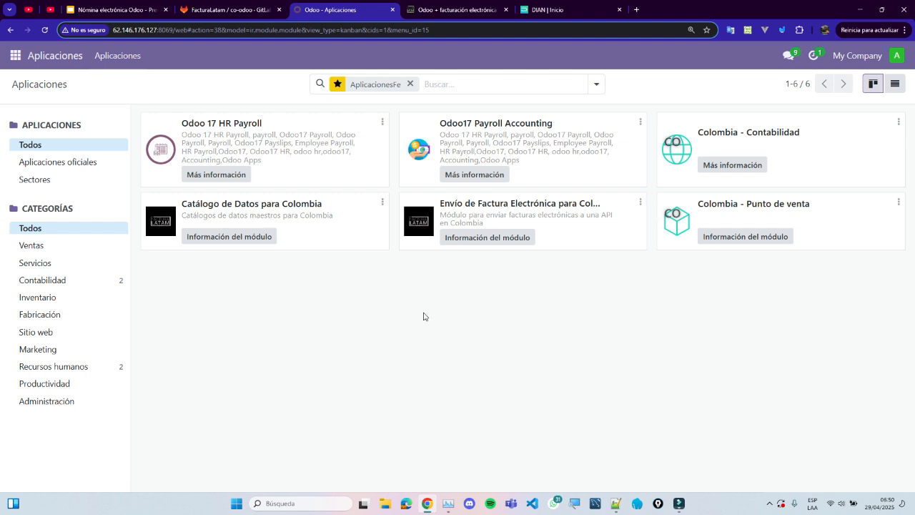
drag(350, 218, 215, 205)
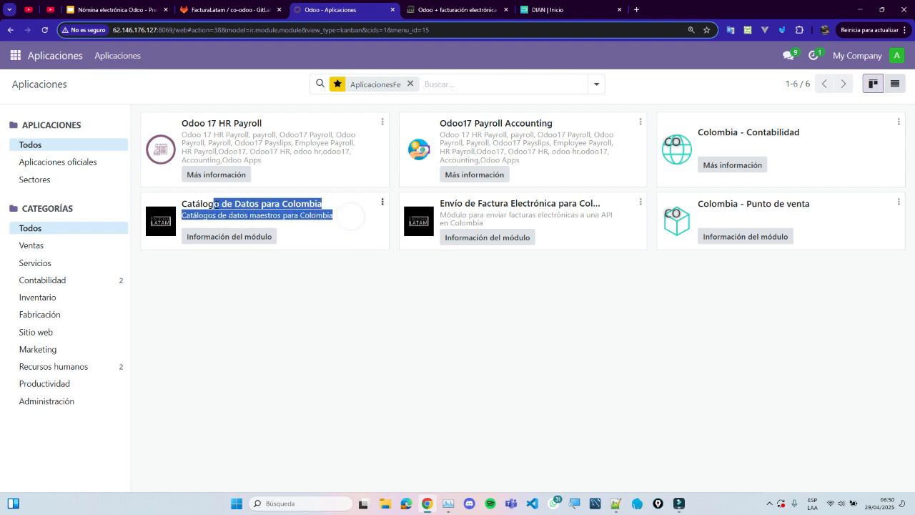
click(419, 315)
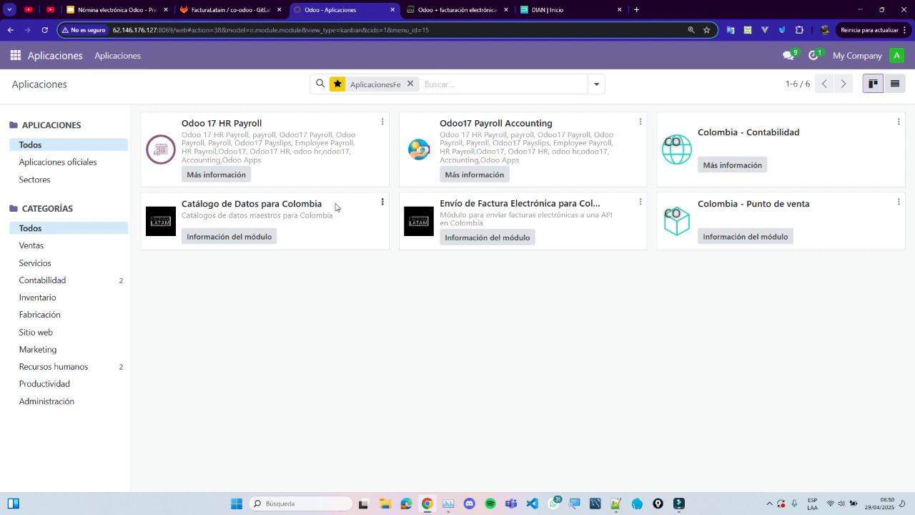
drag(335, 204, 227, 215)
click(564, 379)
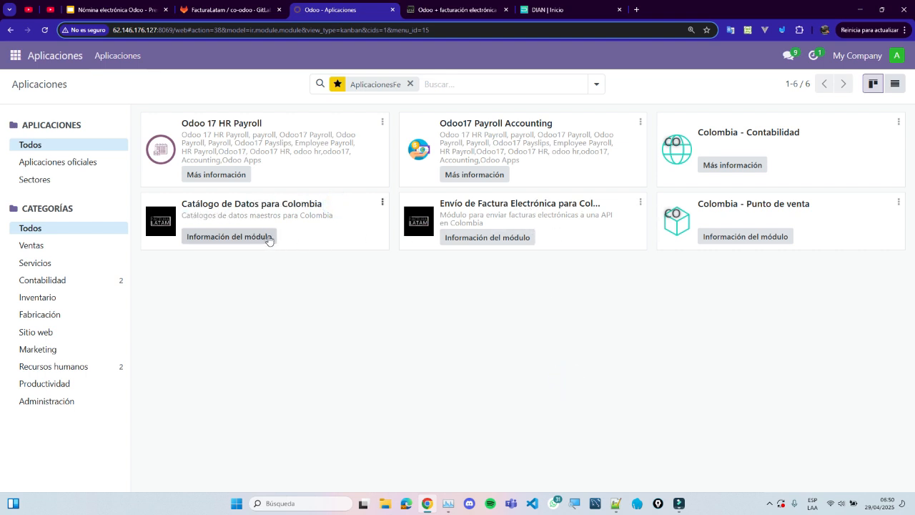
click(582, 306)
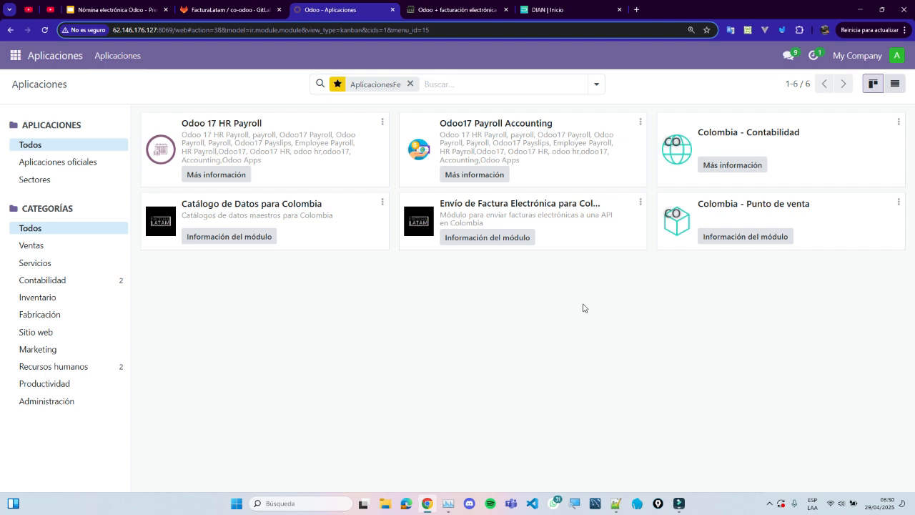
- Open the Odoo 17 HR Payroll module's more-information website and display it
drag(283, 124, 193, 123)
click(271, 94)
click(222, 178)
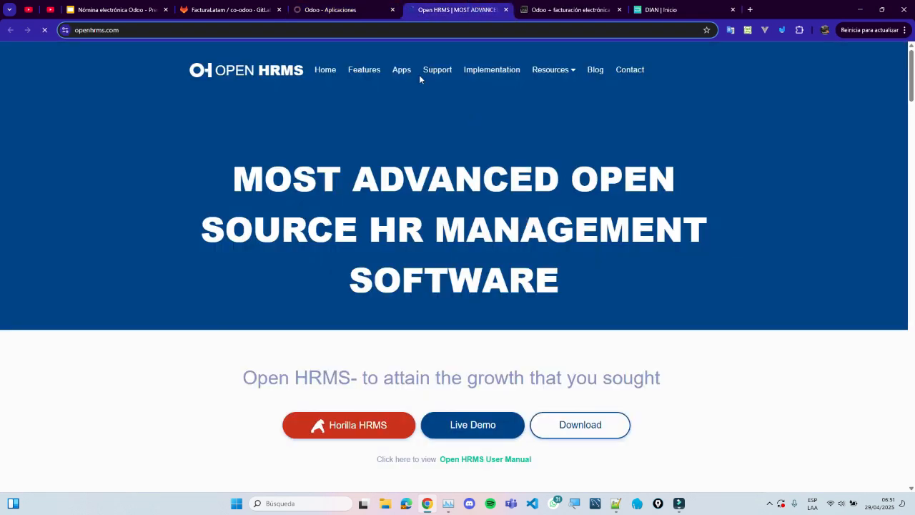
click(350, 10)
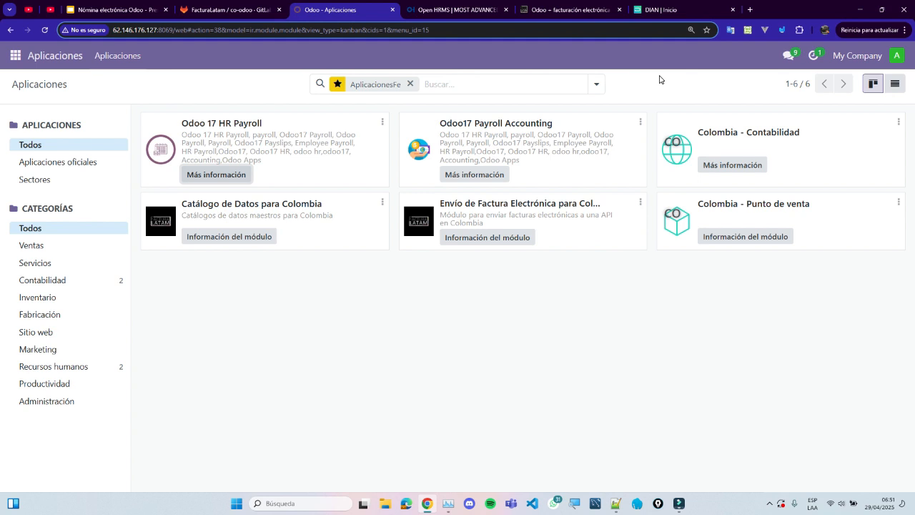
click(464, 9)
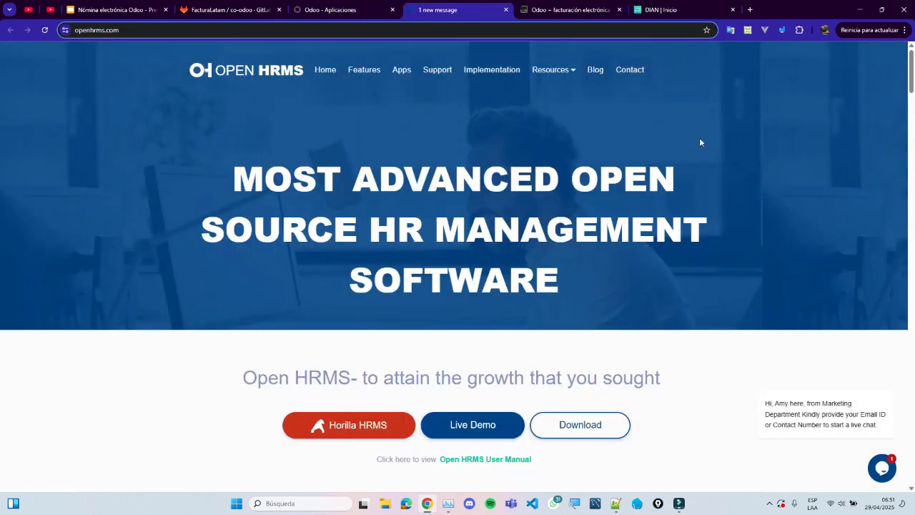
- Look through the Open HRMS home page down to the vendor details in its footer and return to its beginning
drag(910, 73, 870, 484)
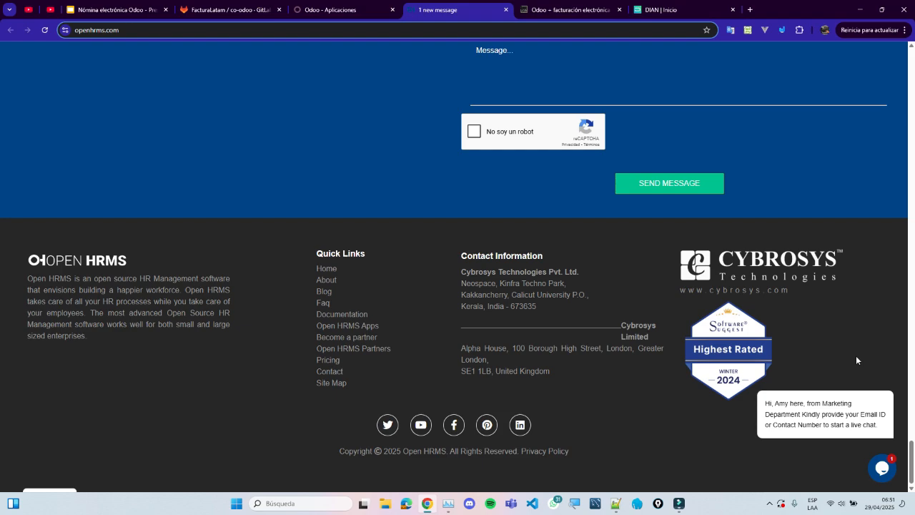
scroll(856, 355, up, 2)
scroll(851, 351, up, 6)
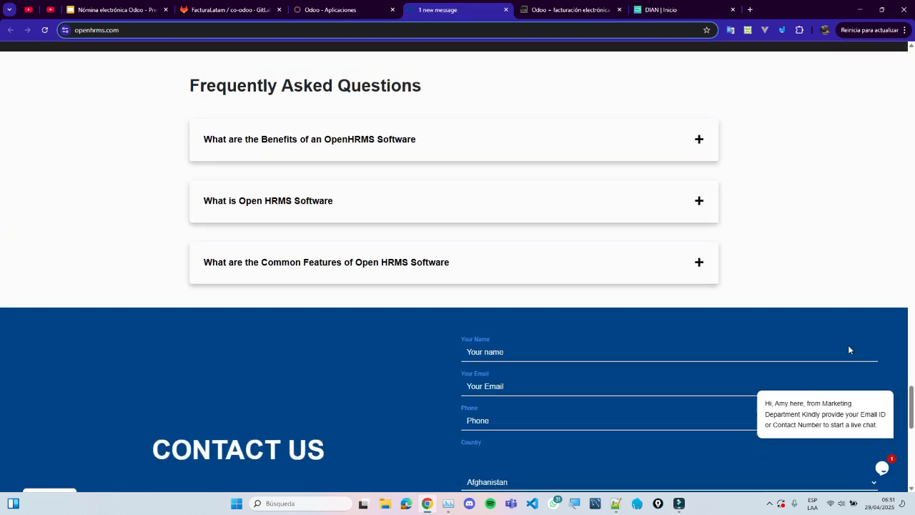
scroll(854, 349, down, 8)
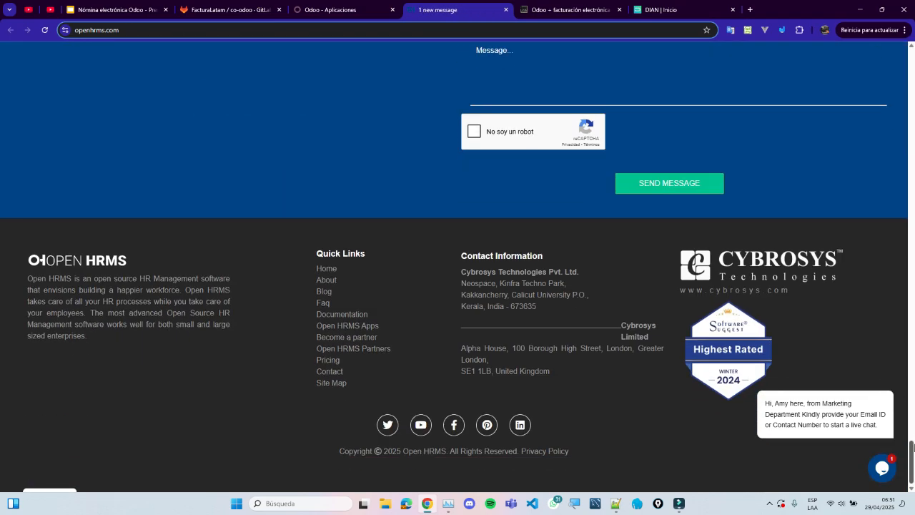
drag(912, 452, 914, 53)
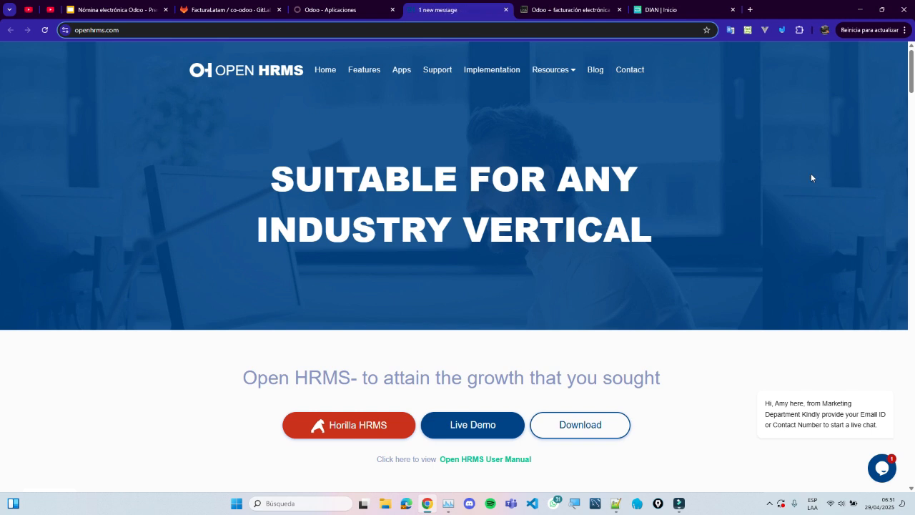
- View the co-odoo repository in GitLab and the FacturaLatam page on Odoo electronic documents
key(ctrl+Page_Up)
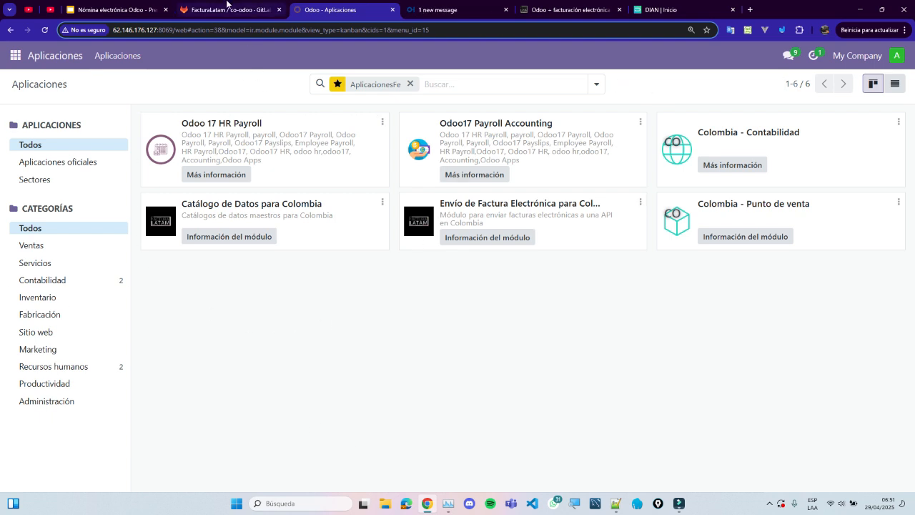
key(ctrl+shift+Tab)
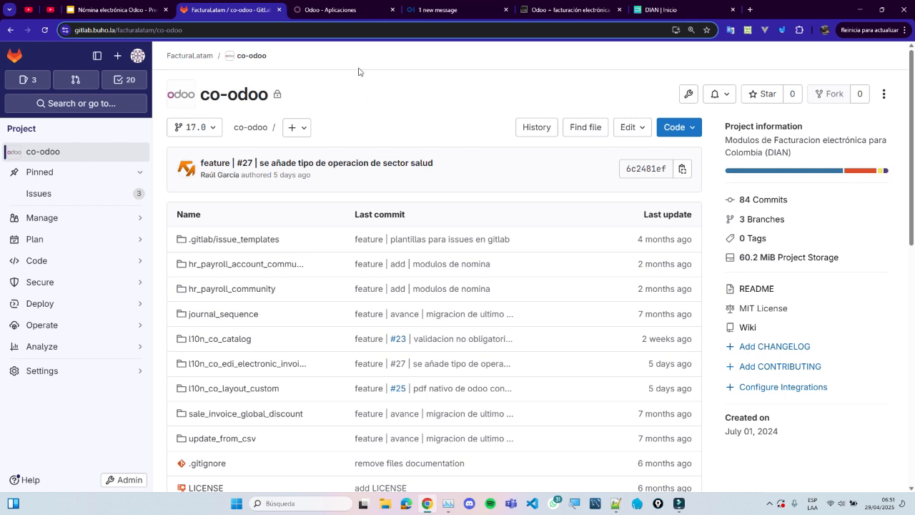
click(557, 7)
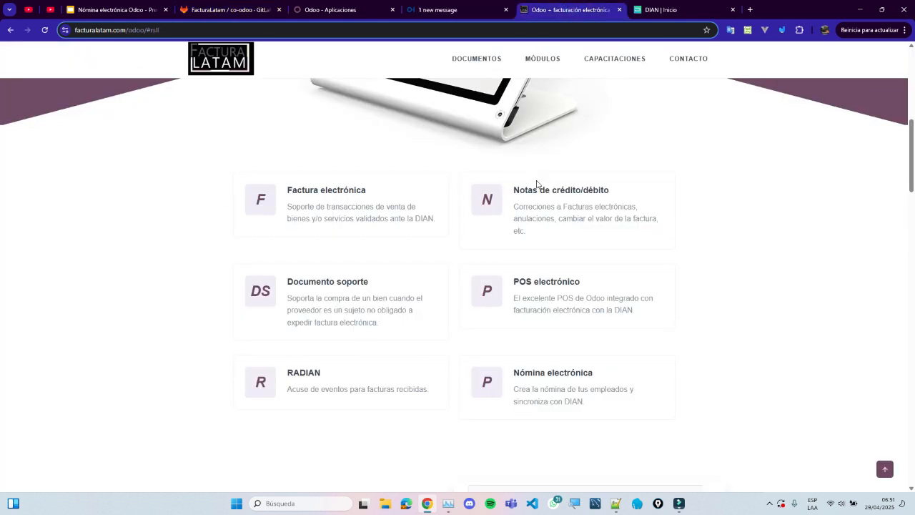
- Review the payroll flow slide in Google Slides, covering the payroll software parameters stage and the digital certificate requirement
click(353, 9)
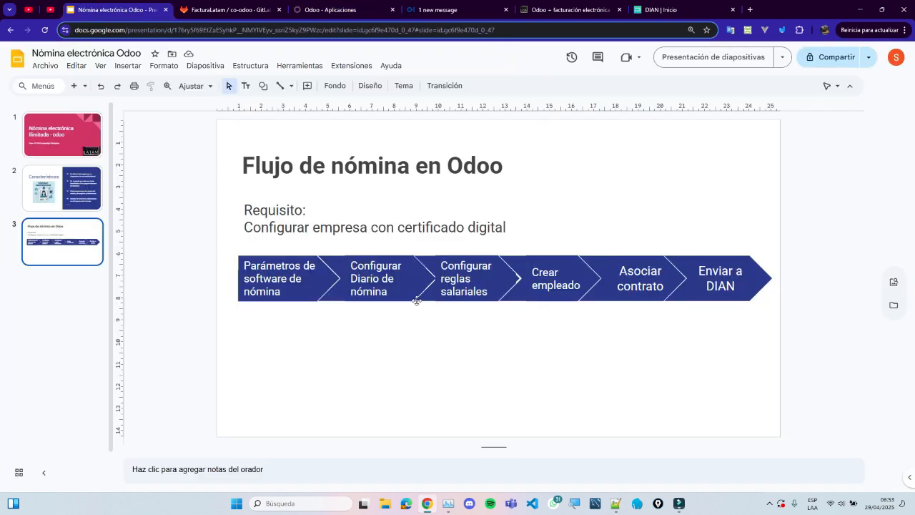
click(303, 283)
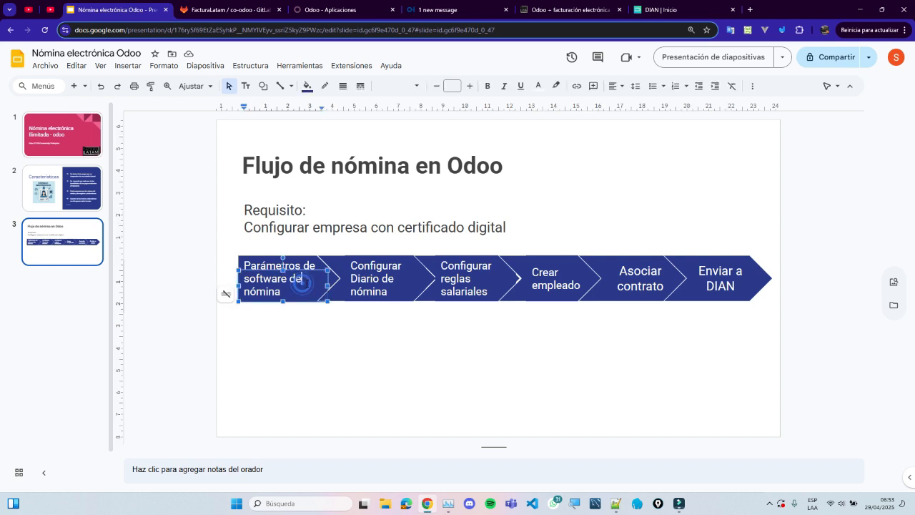
click(324, 331)
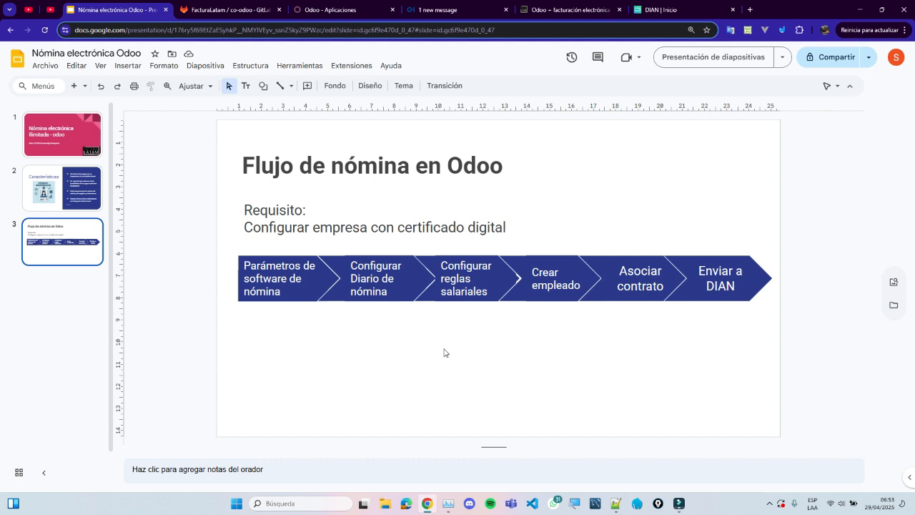
click(441, 223)
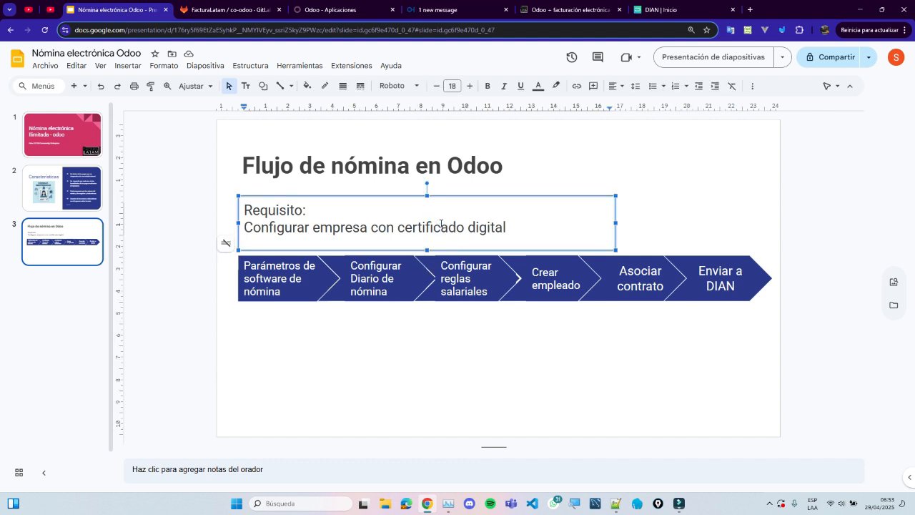
click(673, 209)
click(466, 221)
click(659, 213)
click(509, 226)
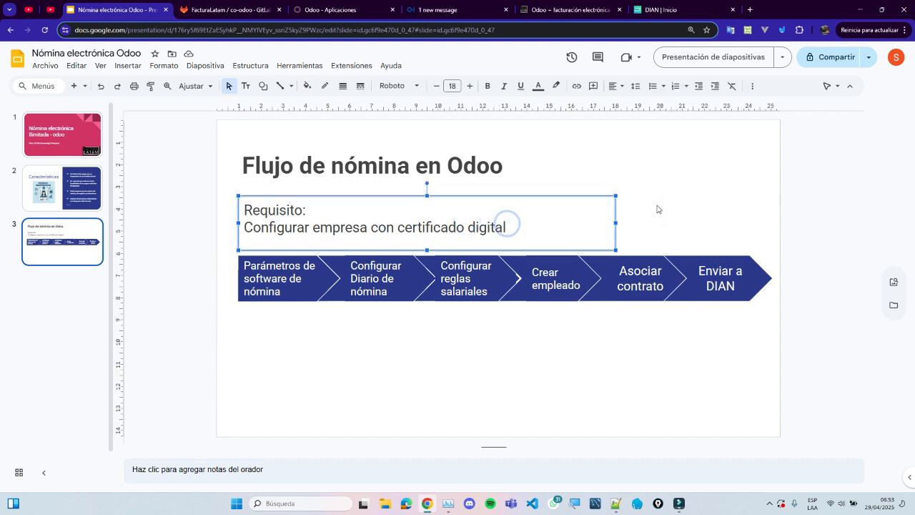
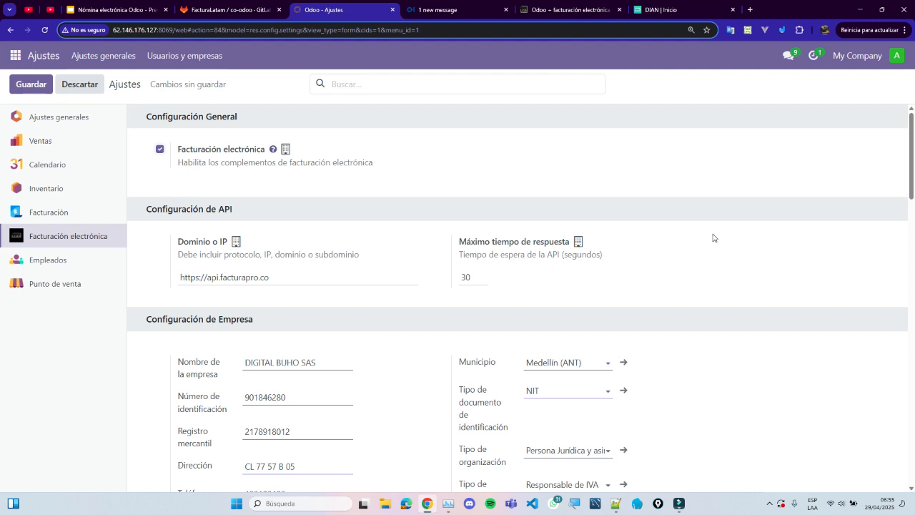
- Review Odoo's Facturación electrónica settings from the general configuration to the Configuración del Software para nóminas heading
scroll(713, 237, down, 1)
scroll(712, 238, up, 1)
scroll(712, 237, down, 3)
scroll(713, 238, down, 8)
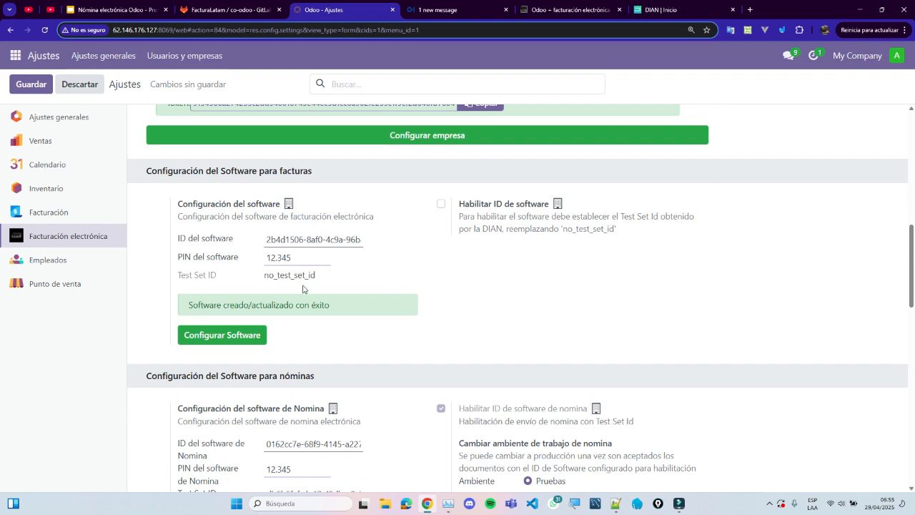
scroll(772, 273, down, 4)
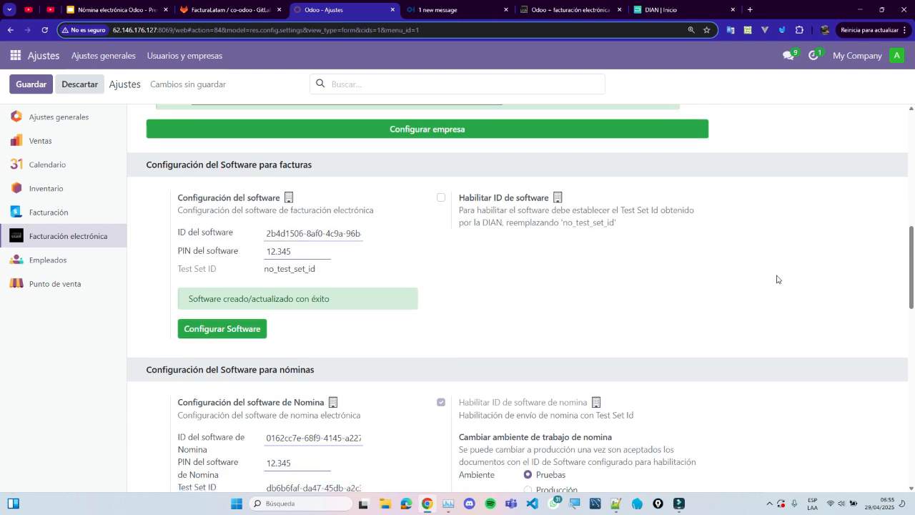
drag(147, 185, 316, 185)
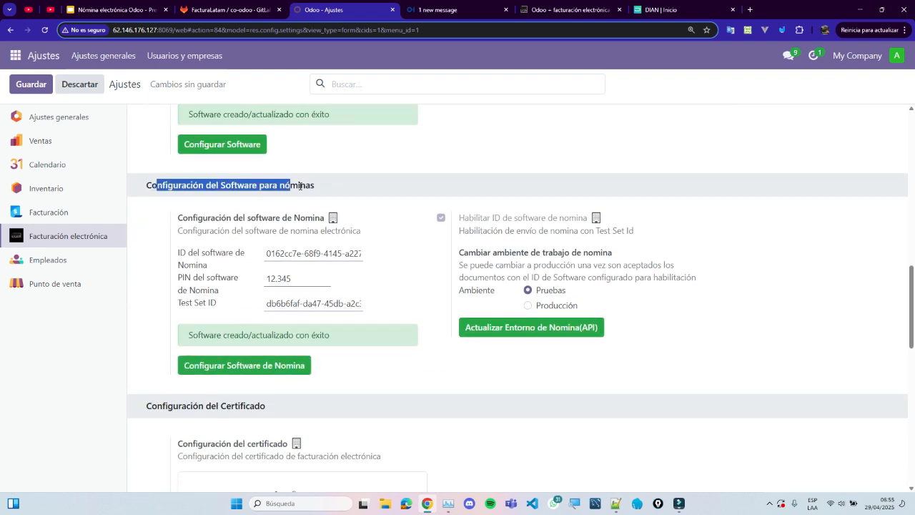
- Check the payroll flow slide again and return to the Odoo settings
click(227, 9)
click(114, 10)
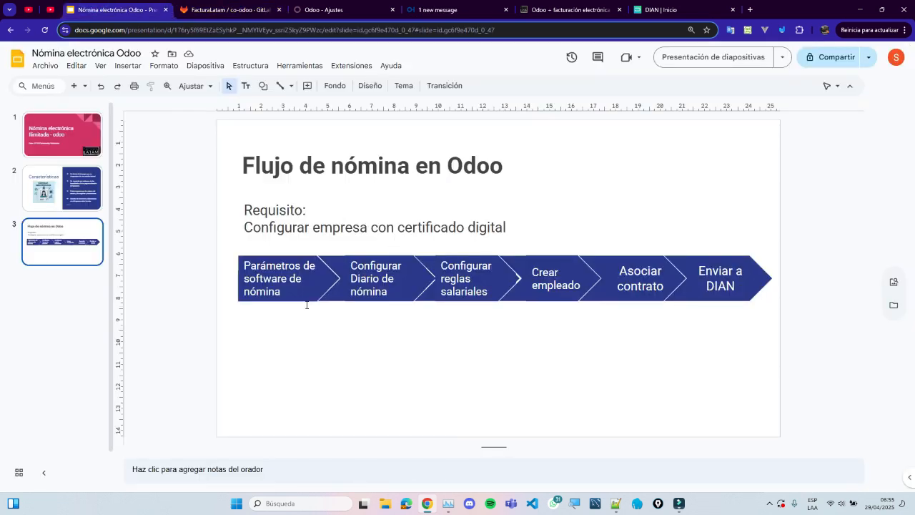
click(331, 9)
- Examine the payroll software and certificate configuration sections of the electronic invoicing settings, ending at Configuración del Software para nóminas
scroll(708, 252, up, 5)
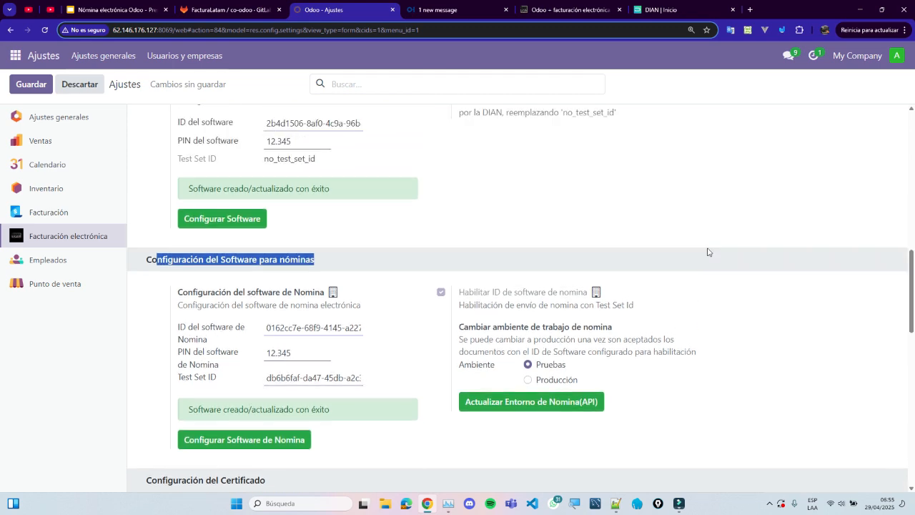
scroll(799, 328, down, 3)
scroll(798, 328, down, 5)
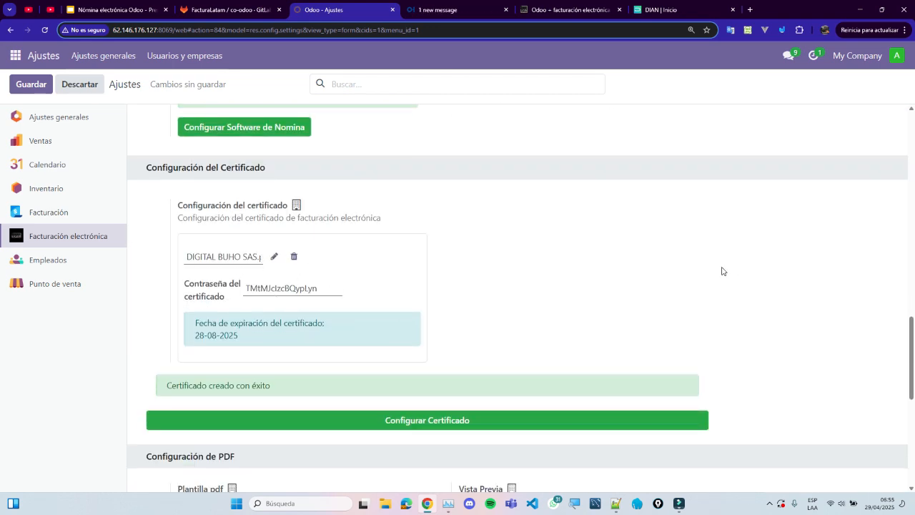
scroll(721, 271, up, 3)
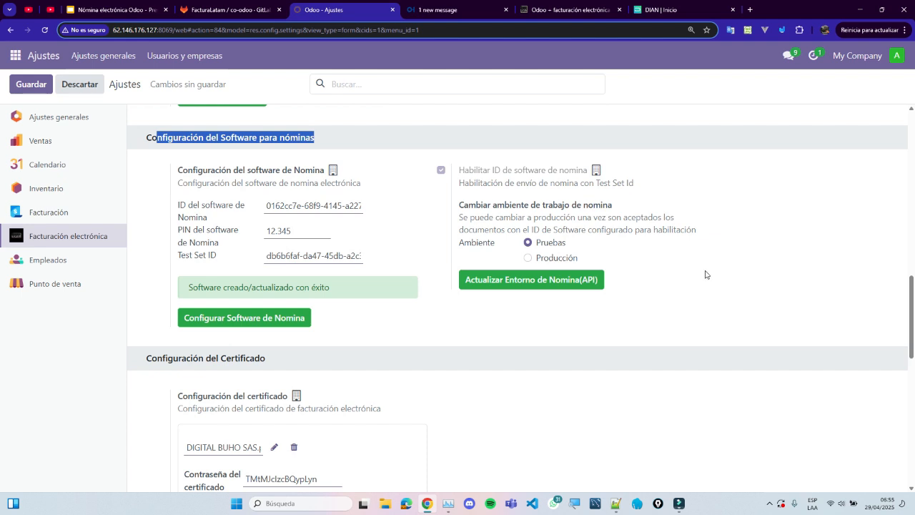
click(392, 143)
scroll(391, 137, up, 1)
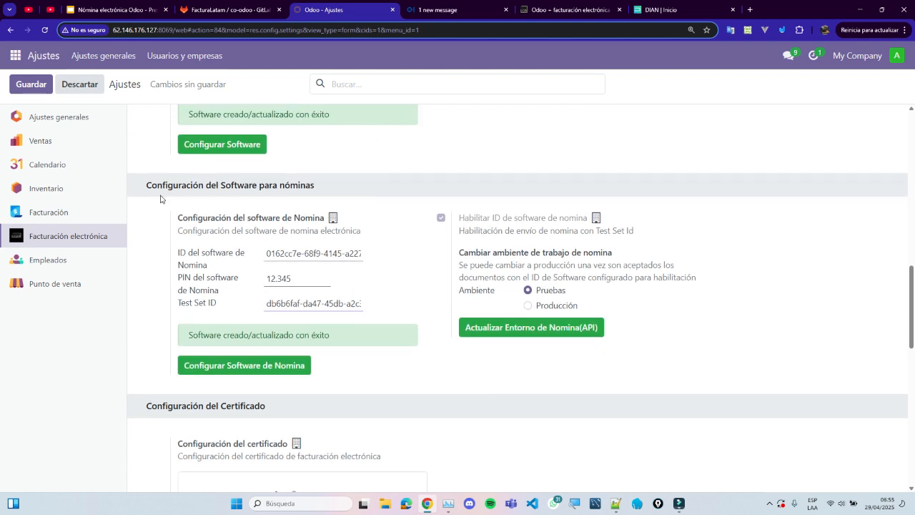
drag(146, 183, 318, 180)
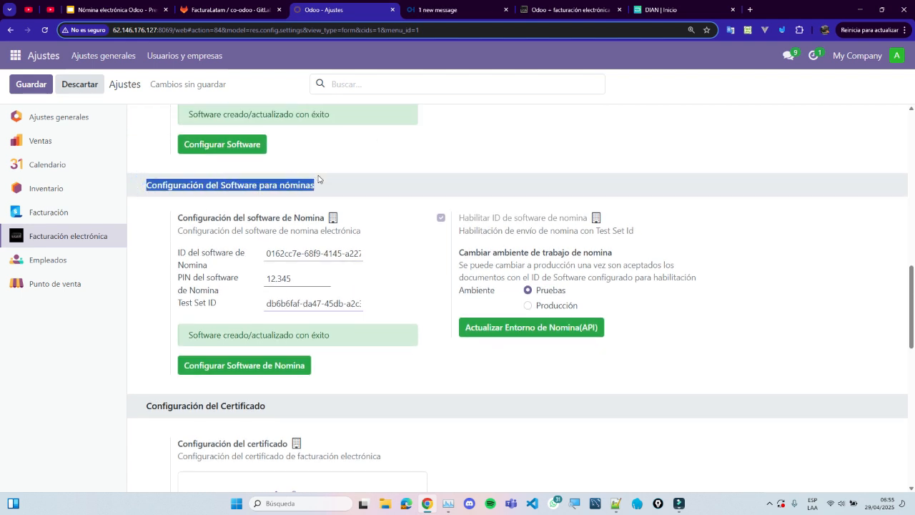
click(331, 186)
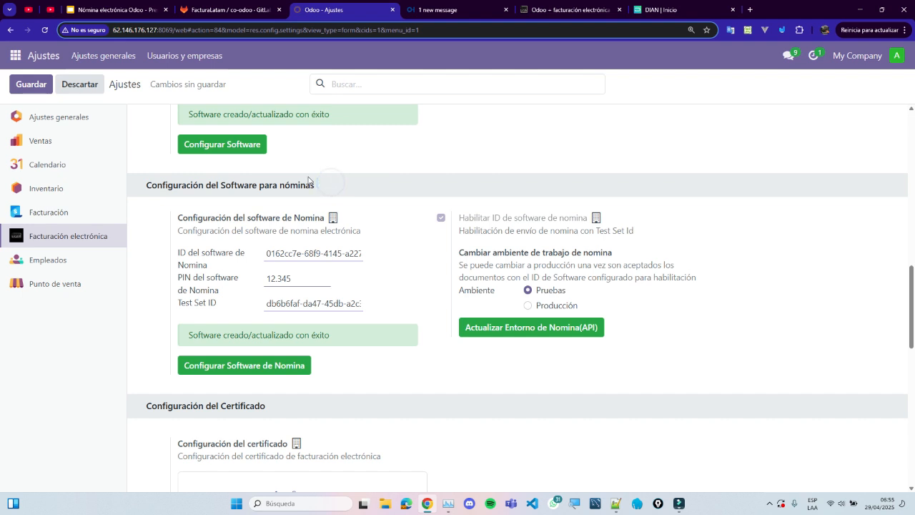
- Compare the Configuración del Software para nóminas section with Configuración del Software para facturas in the electronic invoicing settings
drag(146, 185, 333, 188)
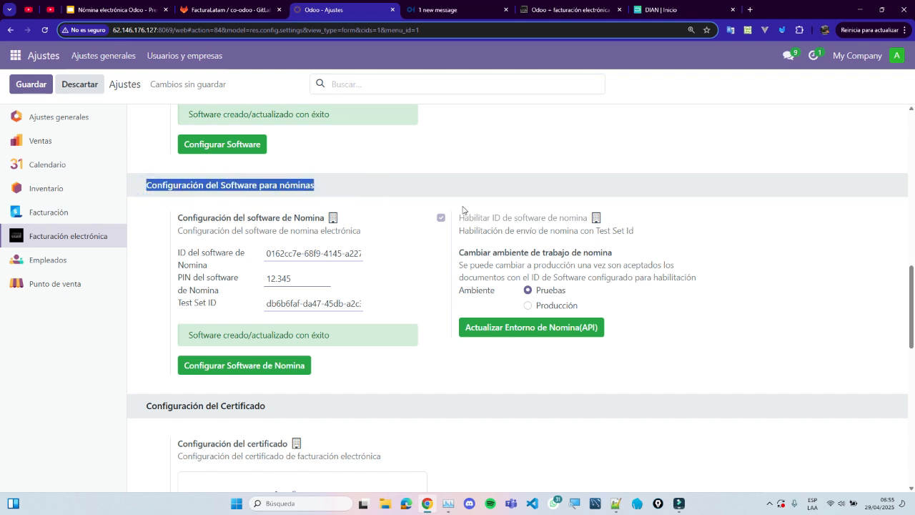
scroll(598, 263, up, 3)
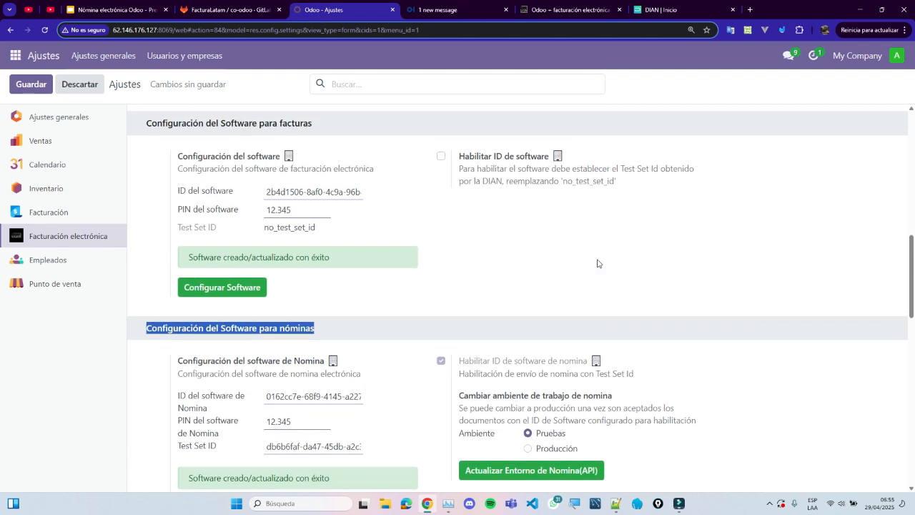
scroll(597, 263, up, 1)
drag(134, 170, 339, 179)
scroll(381, 237, down, 1)
scroll(381, 237, down, 1)
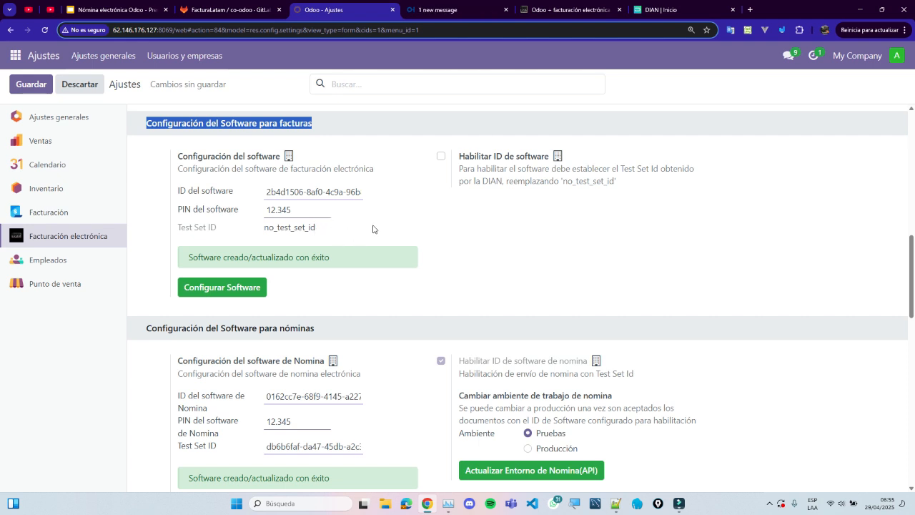
scroll(567, 231, down, 2)
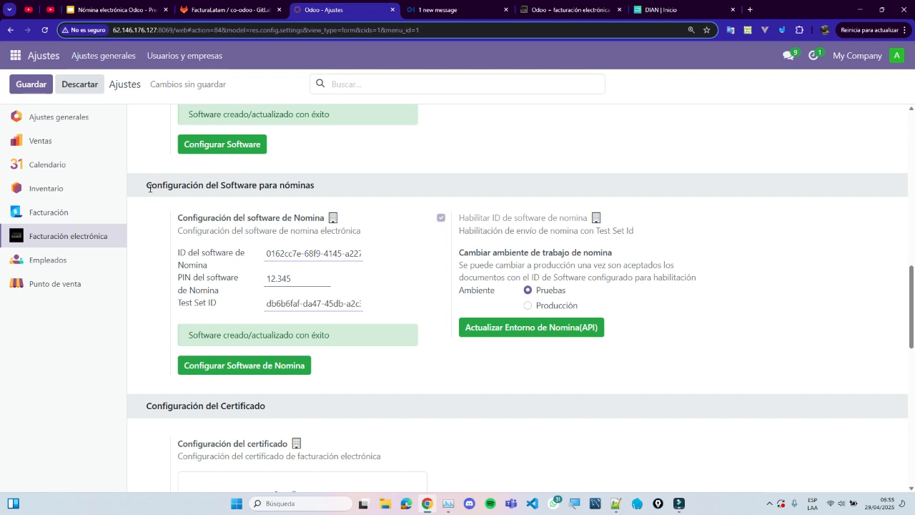
drag(149, 187, 325, 183)
click(373, 182)
- Switch to the DIAN habilitación portal, reload it and choose the Certificado login
click(678, 6)
click(47, 30)
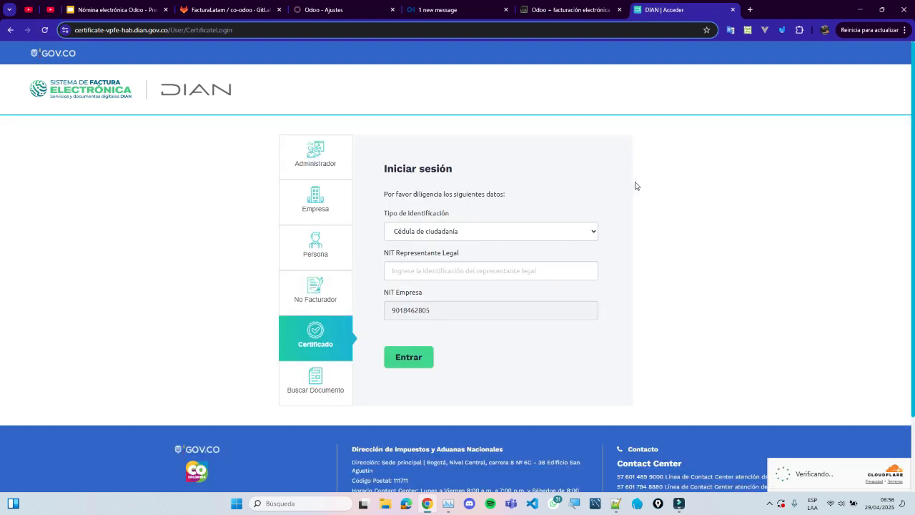
click(321, 336)
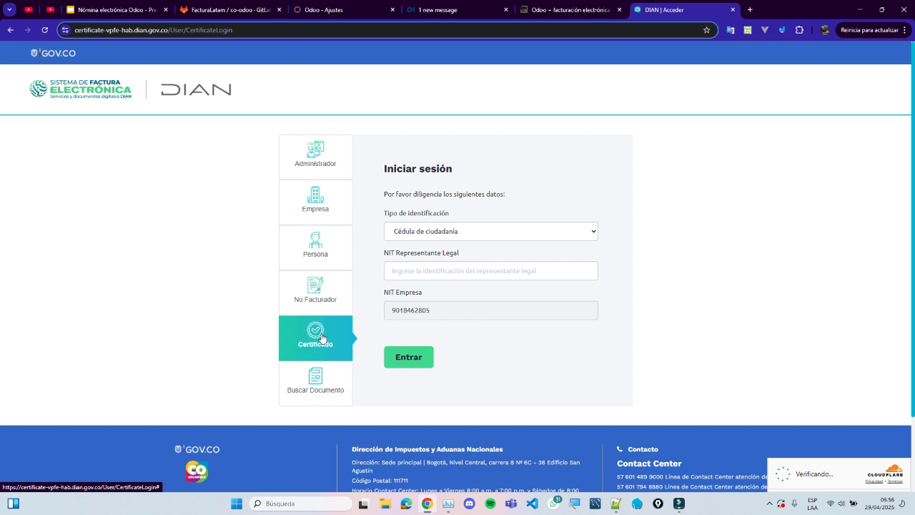
click(325, 9)
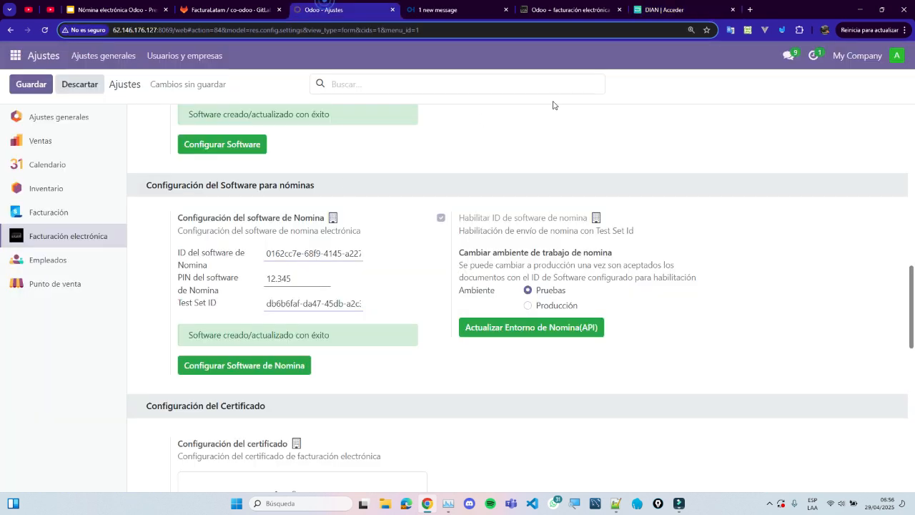
click(662, 9)
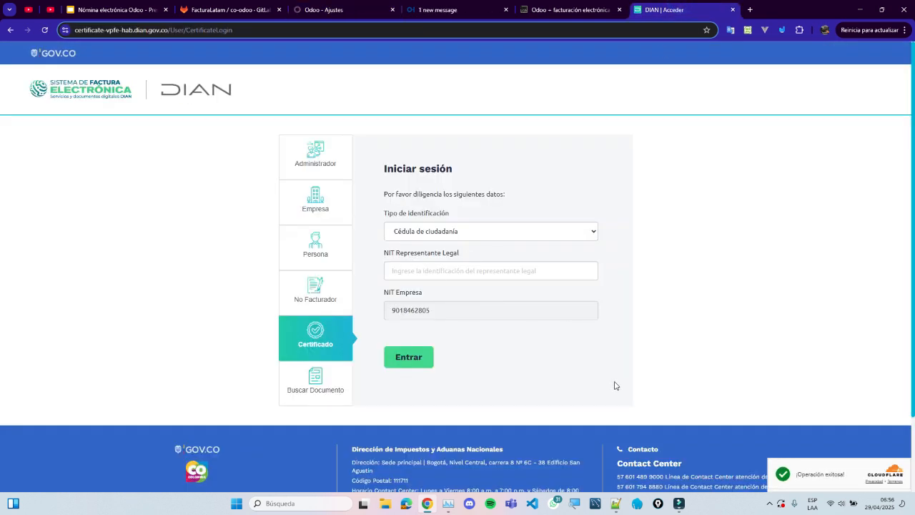
- Copy the legal representative's identification number from the Notepad++ note and use it to sign in to the DIAN portal
click(616, 504)
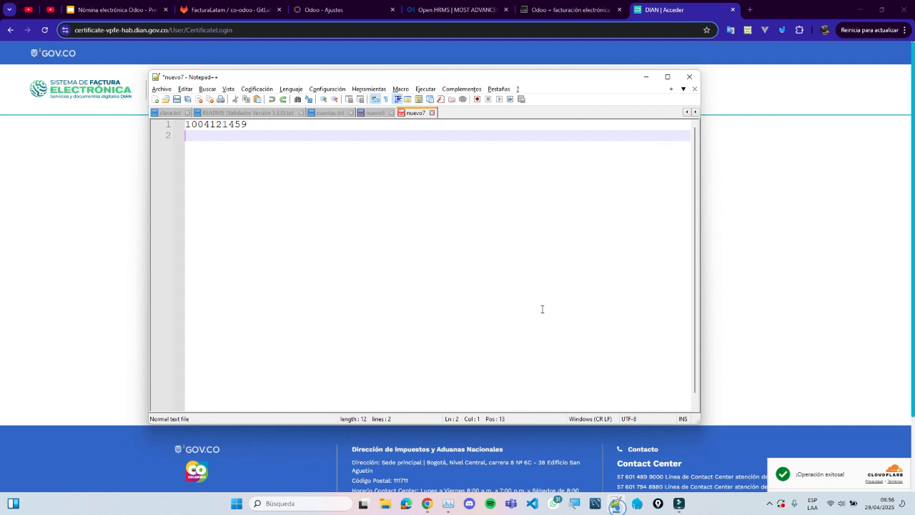
double_click(240, 127)
key(ctrl+c)
key(alt+Tab)
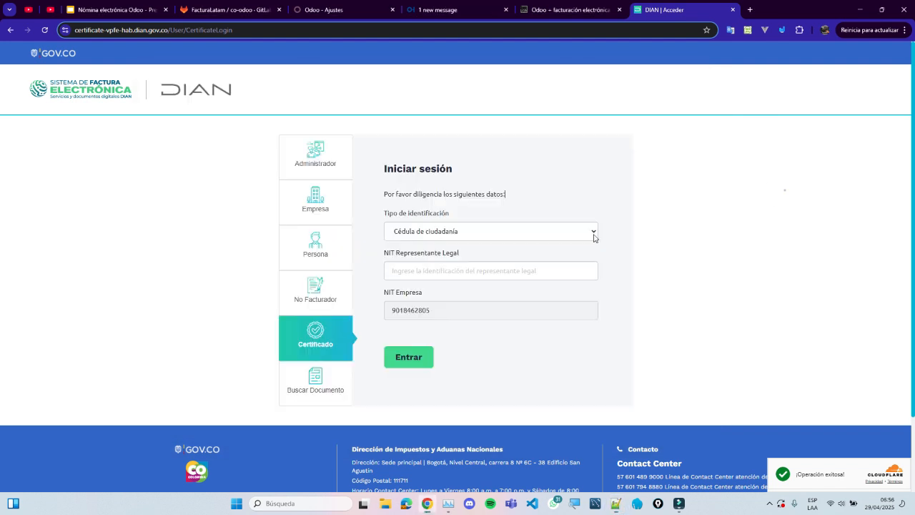
click(501, 268)
key(ctrl+v)
key(Return)
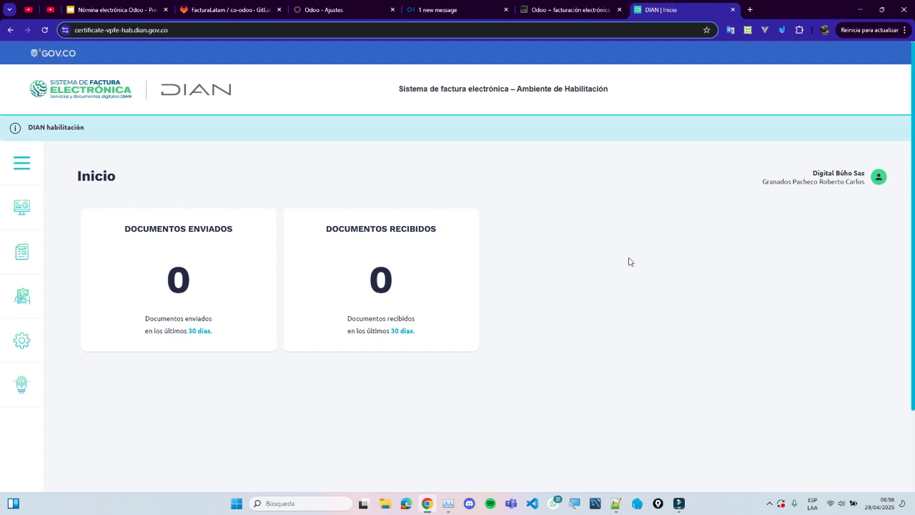
- From Registro y habilitación, open the Asociar modo de operación page for Nómina Electrónica y Nómina de Ajuste as Emisor
click(22, 256)
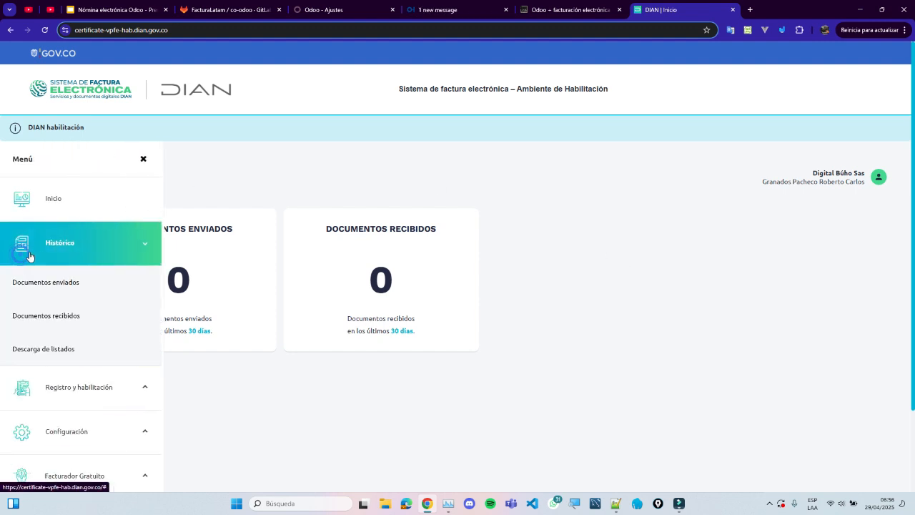
click(75, 386)
click(70, 320)
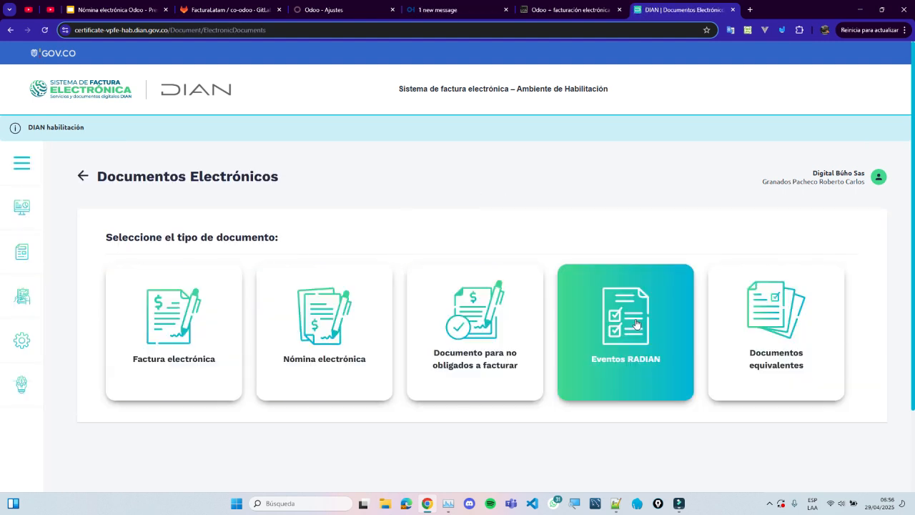
click(311, 344)
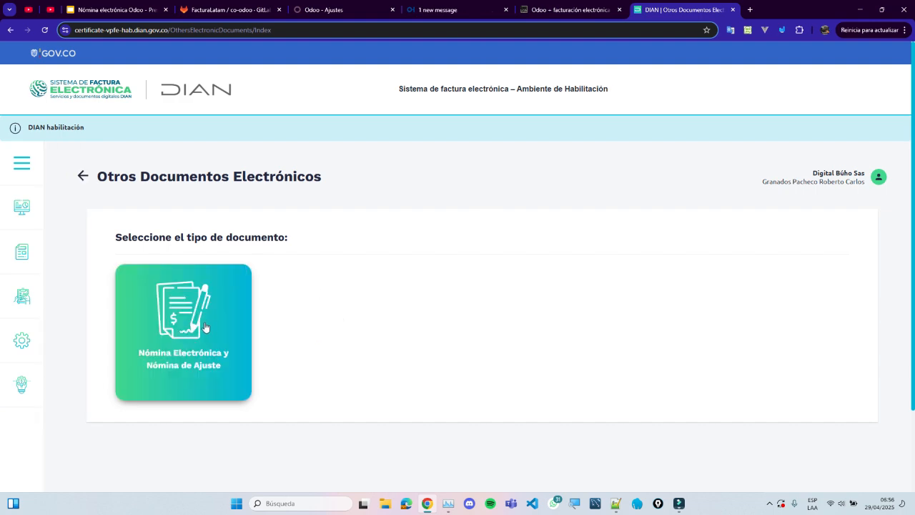
click(205, 316)
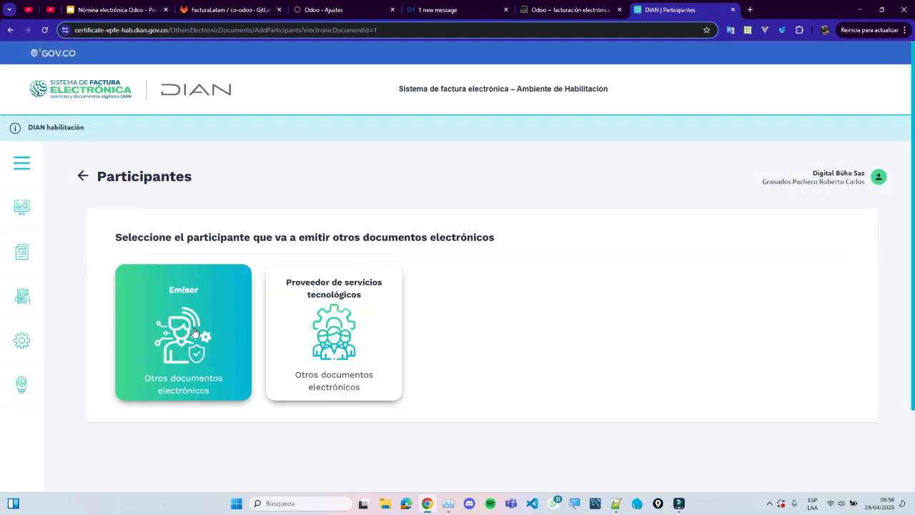
click(192, 315)
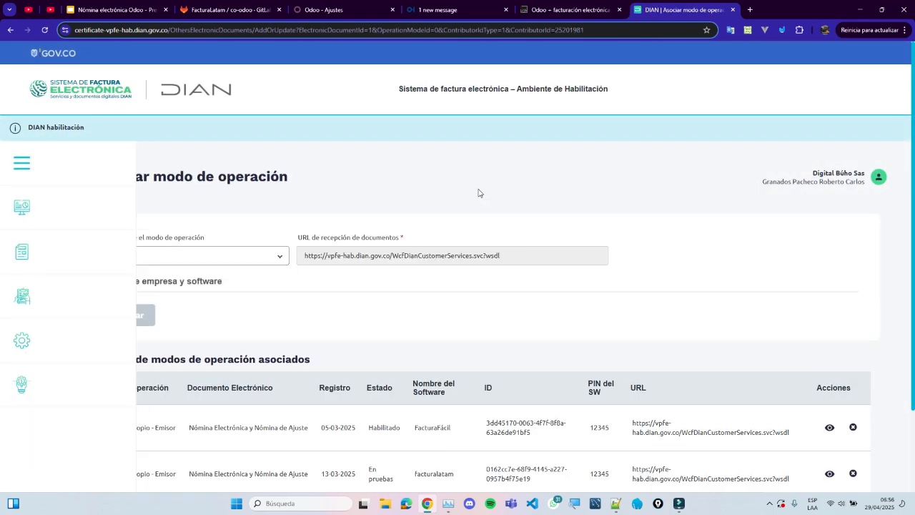
- Review the associated operation modes, checking the FacturaFácil and facturalatam entries
scroll(479, 193, down, 2)
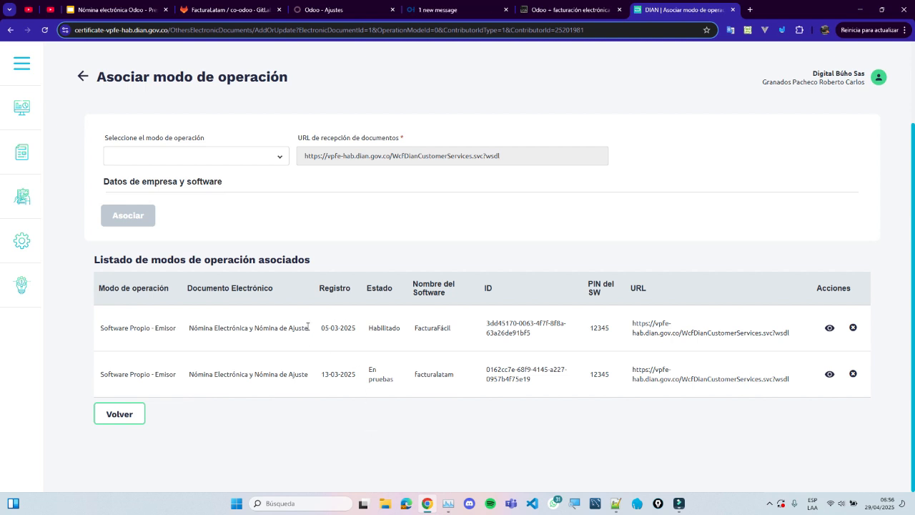
drag(307, 327, 401, 328)
click(522, 225)
drag(353, 374, 516, 371)
click(659, 461)
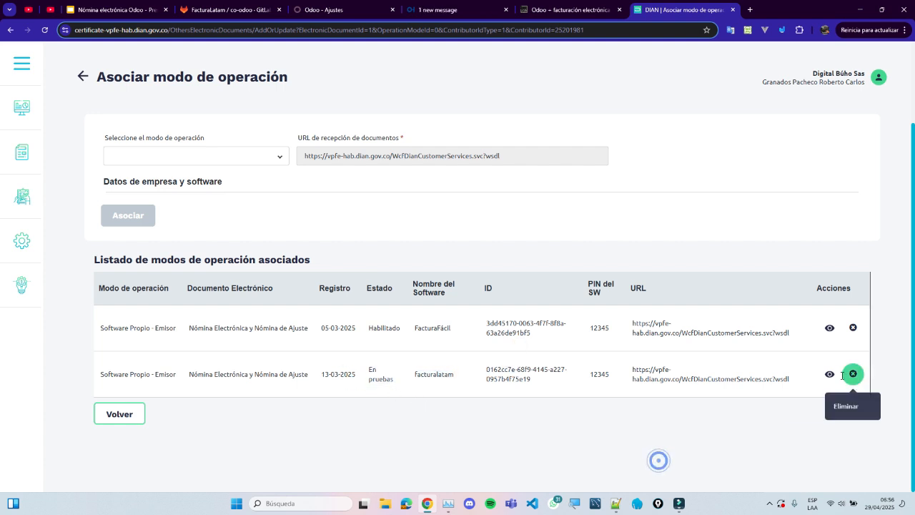
- Open the facturalatam entry's Set de pruebas details and highlight the TestSetId in the notice
click(830, 374)
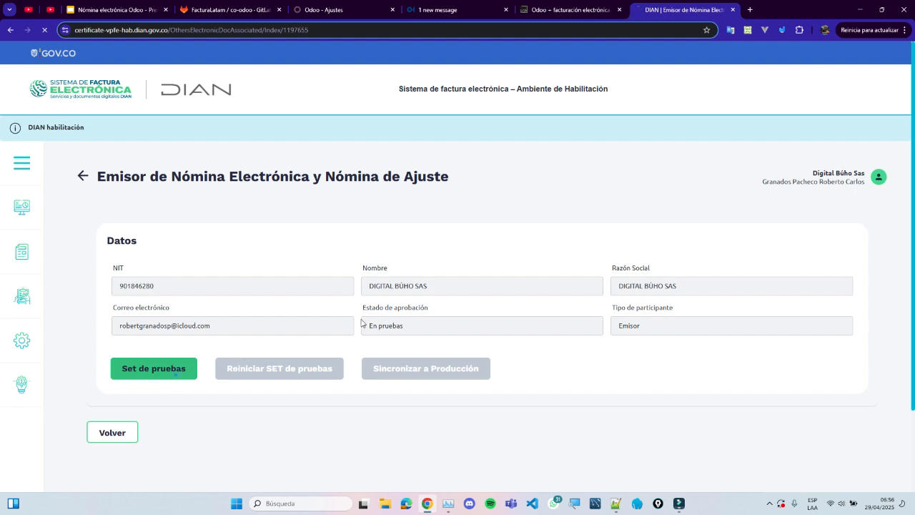
scroll(692, 265, down, 2)
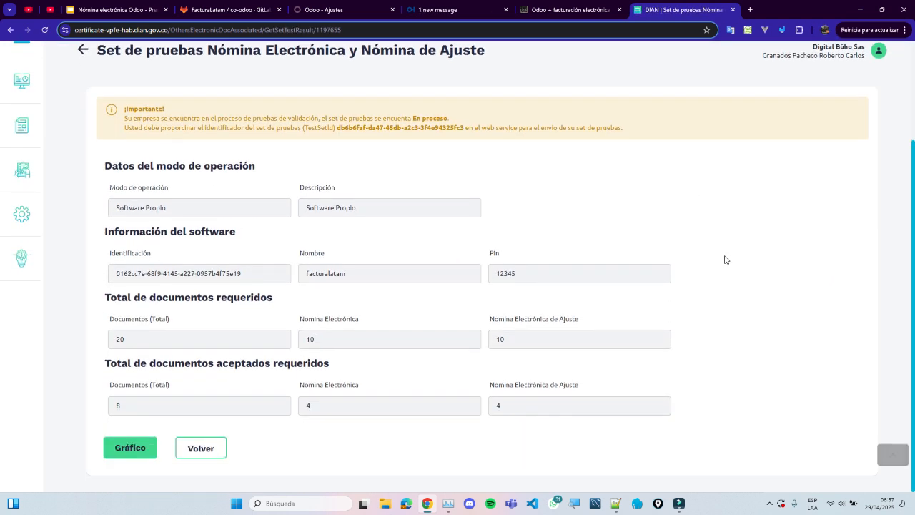
scroll(729, 258, up, 2)
scroll(729, 258, down, 1)
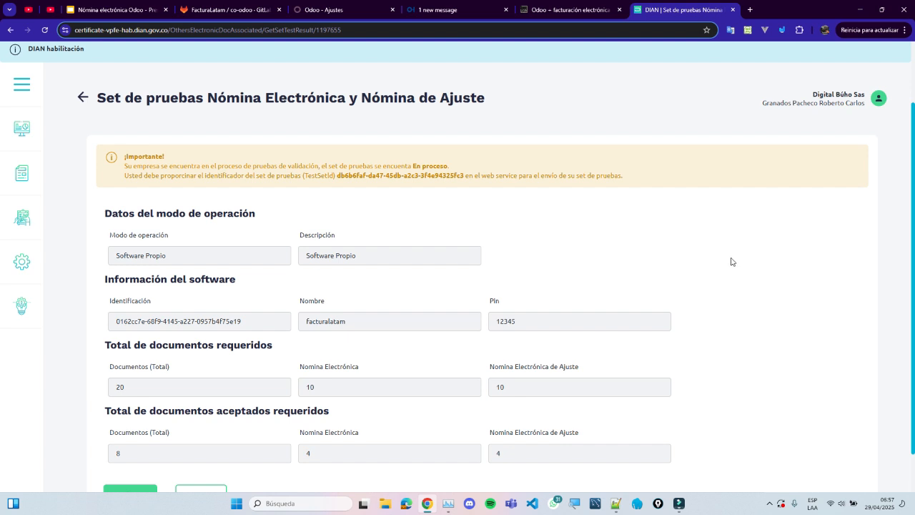
drag(338, 177, 464, 175)
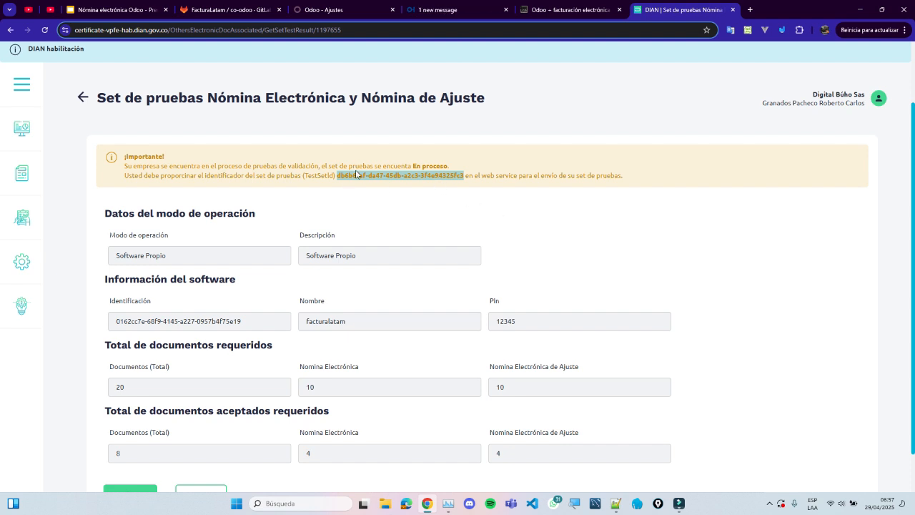
- Compare Odoo's payroll Test Set ID with the TestSetId in the DIAN test set details
click(331, 8)
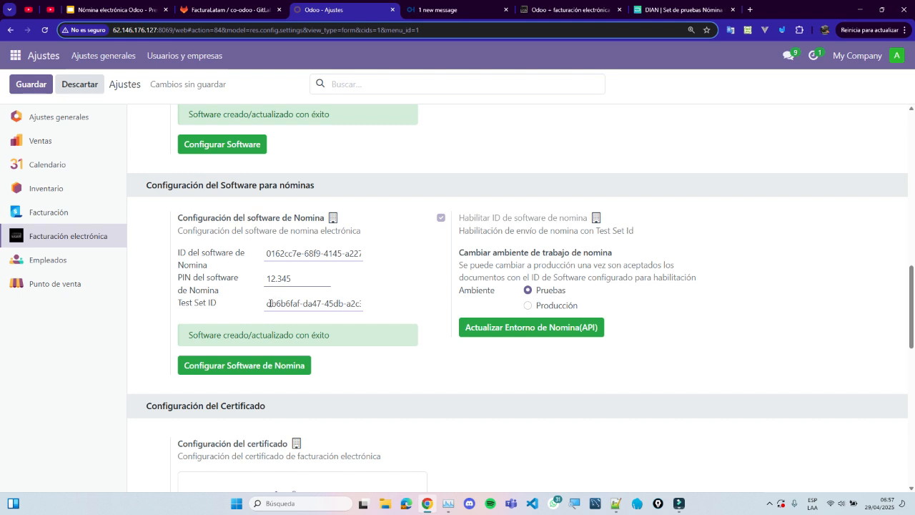
drag(268, 303, 386, 308)
click(386, 307)
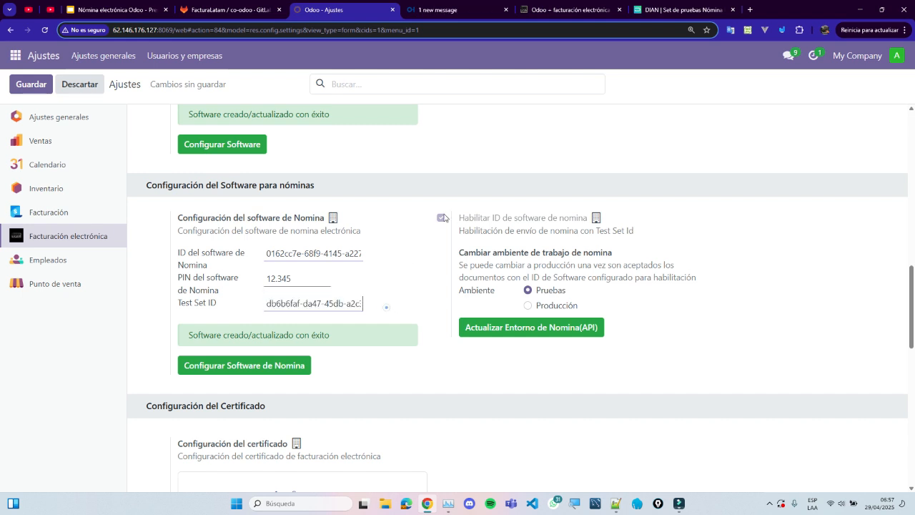
click(666, 5)
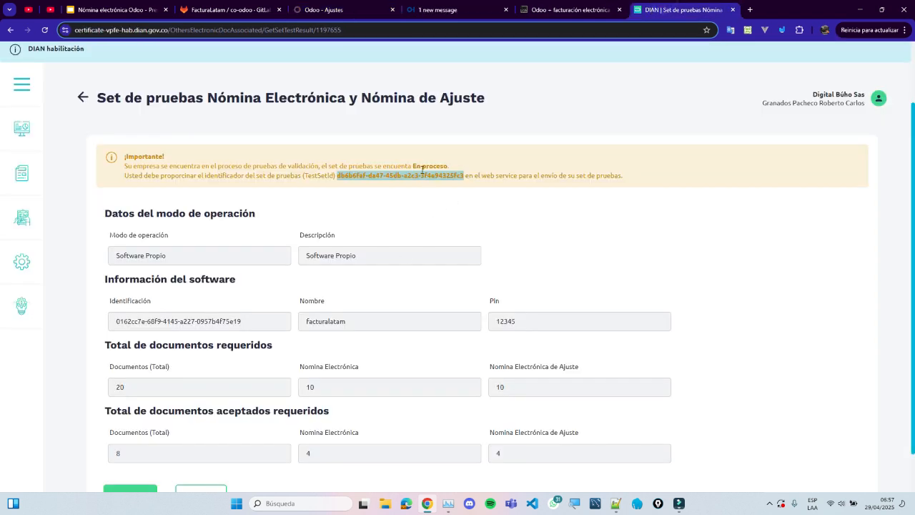
- Compare the DIAN software Identificación with the ID del software de Nomina in the Odoo settings
click(332, 8)
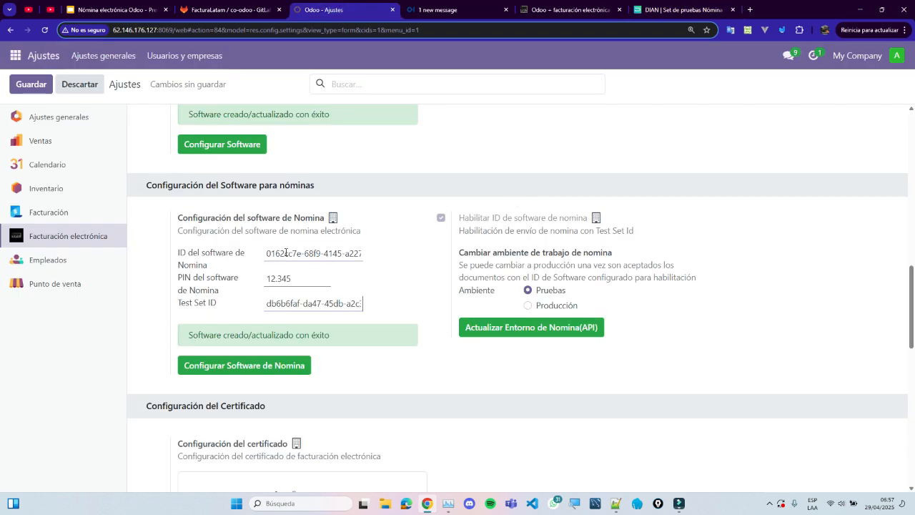
click(688, 9)
scroll(349, 227, down, 2)
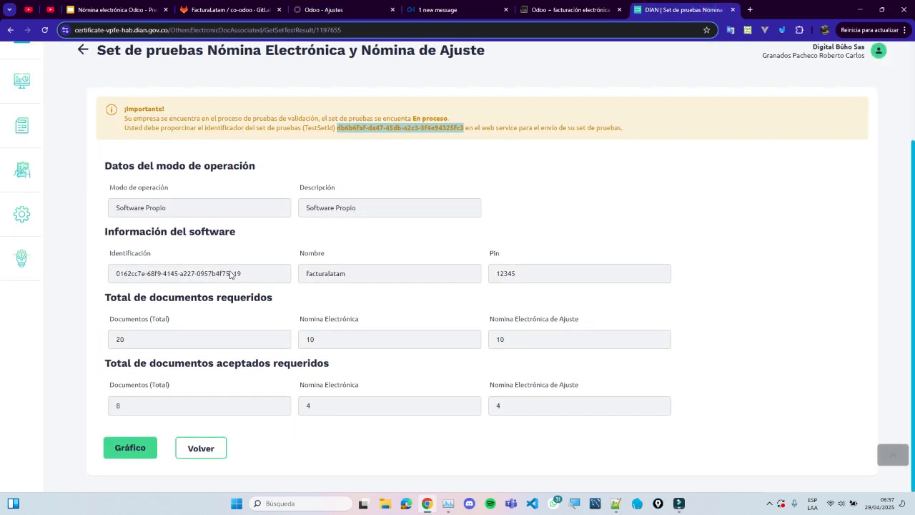
click(259, 277)
click(250, 280)
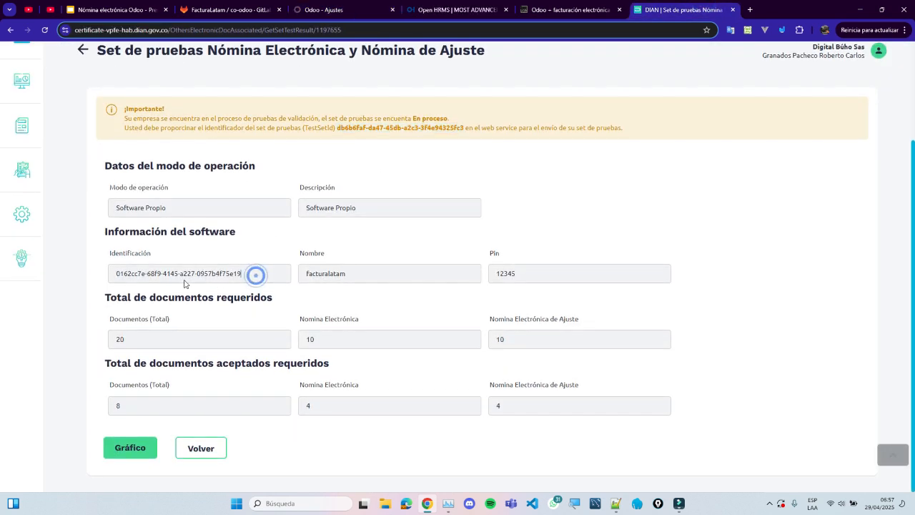
click(117, 276)
click(370, 3)
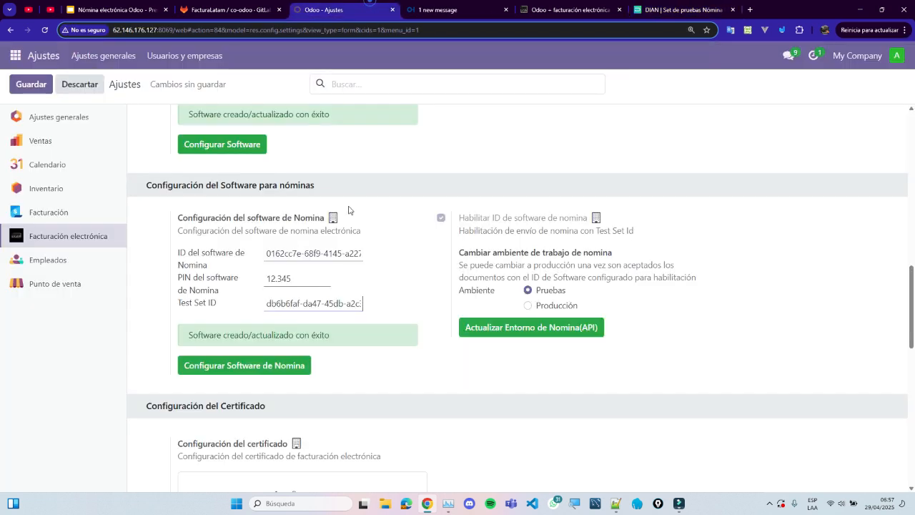
drag(327, 255, 418, 261)
click(401, 264)
click(400, 264)
- Compare the software Pin in the DIAN test set details with Odoo's PIN del software de Nomina
scroll(390, 272, down, 2)
scroll(390, 271, up, 1)
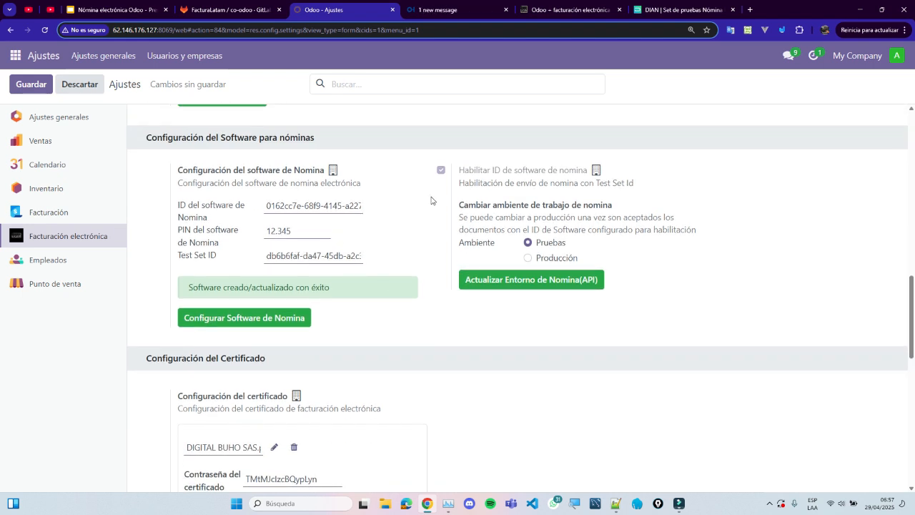
click(668, 10)
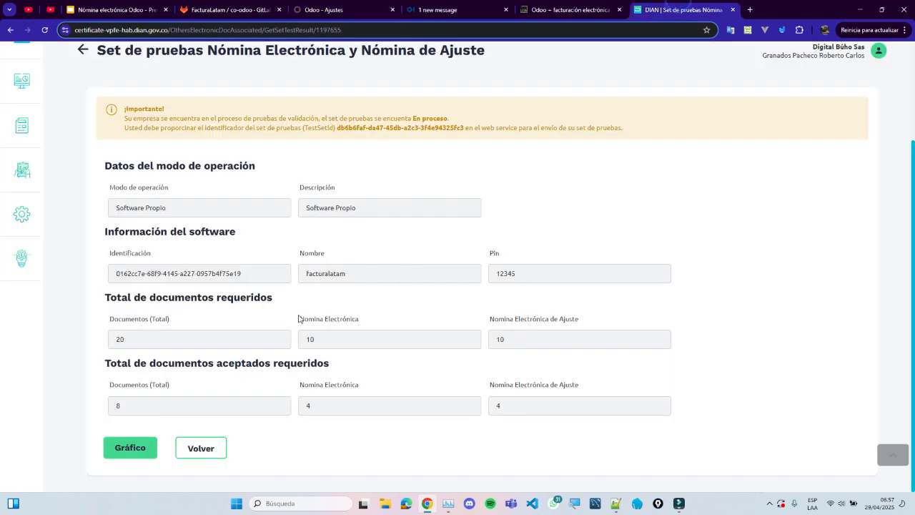
click(522, 274)
click(324, 9)
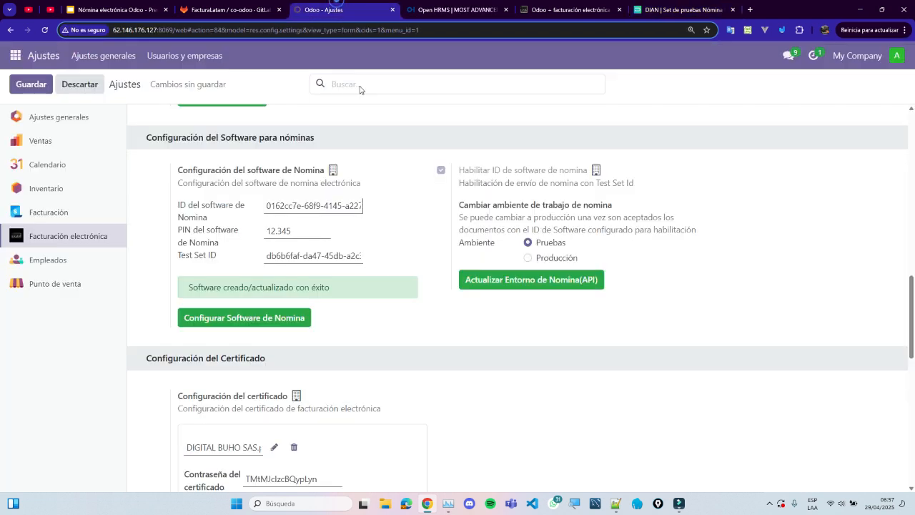
double_click(297, 225)
scroll(715, 256, up, 2)
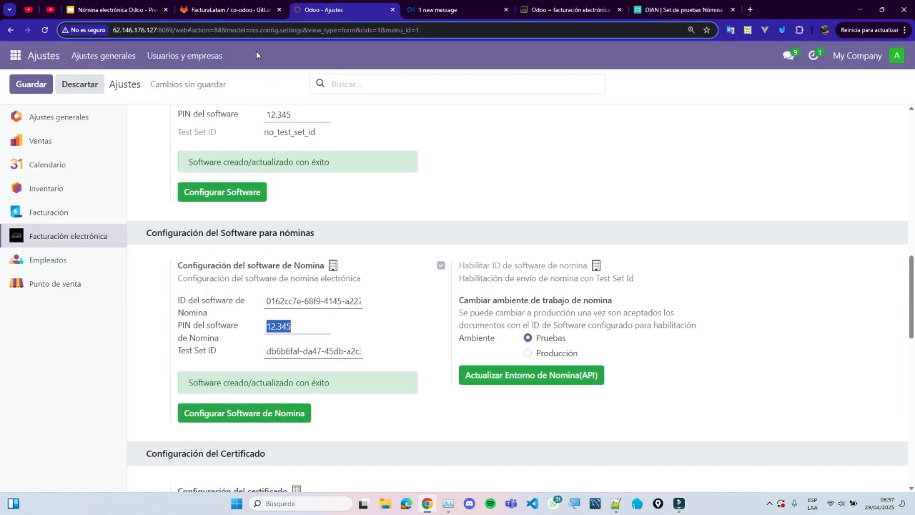
- Return to the Flujo de nómina en Odoo slide and review the Parámetros de software de nómina stage
click(150, 9)
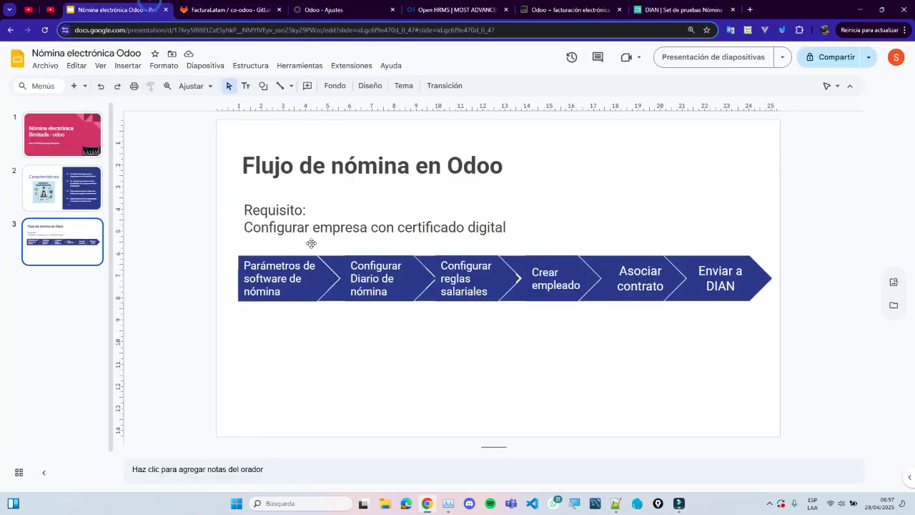
click(289, 294)
click(407, 395)
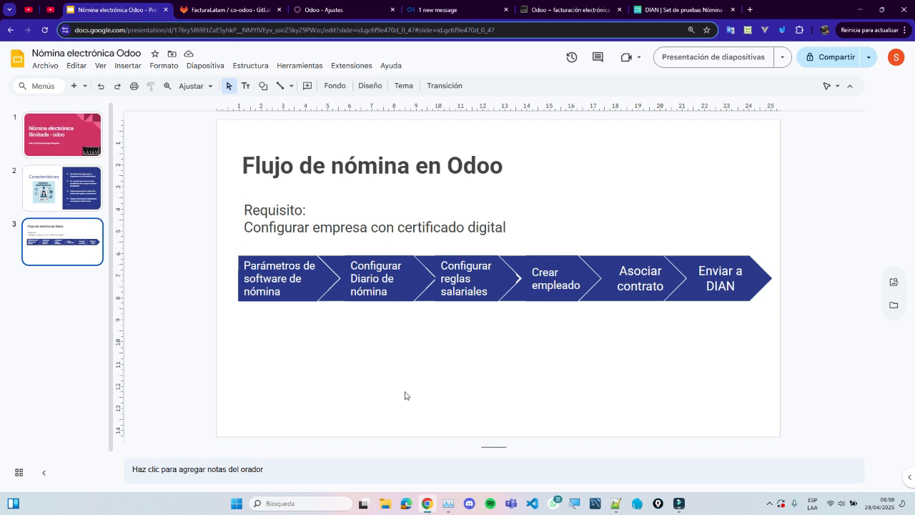
- Switch from the payroll flow slide to Odoo and open the Facturación app, discarding the unsaved settings changes
click(397, 293)
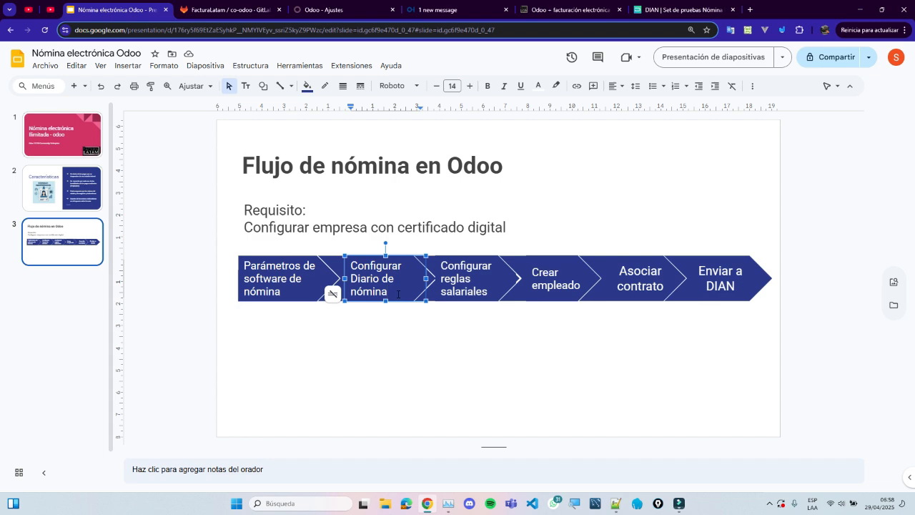
click(679, 9)
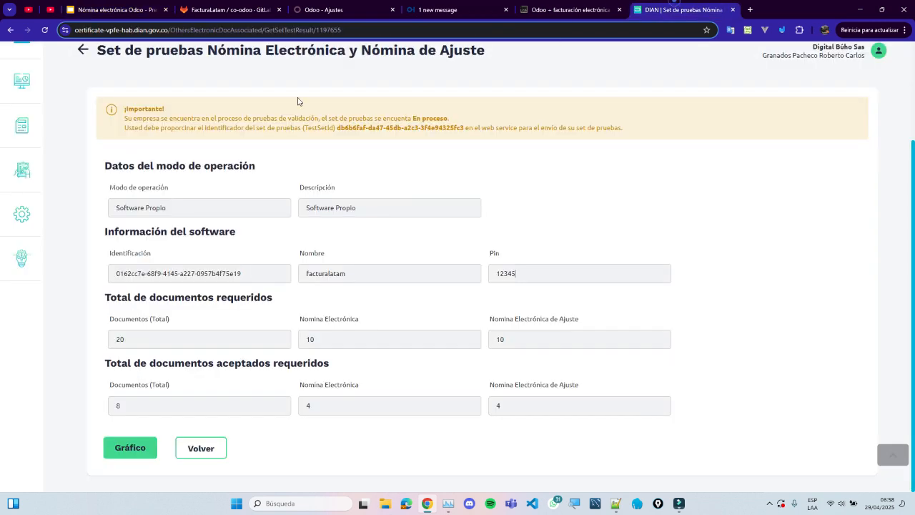
click(329, 9)
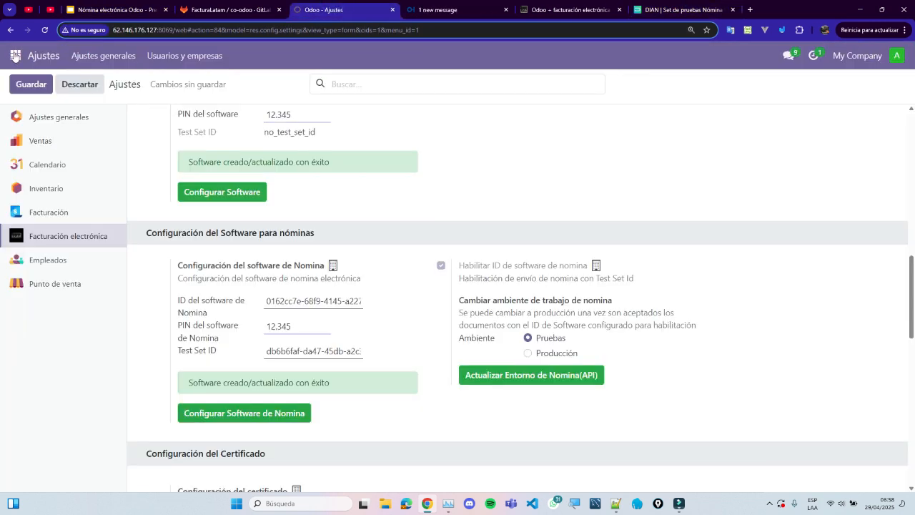
click(15, 55)
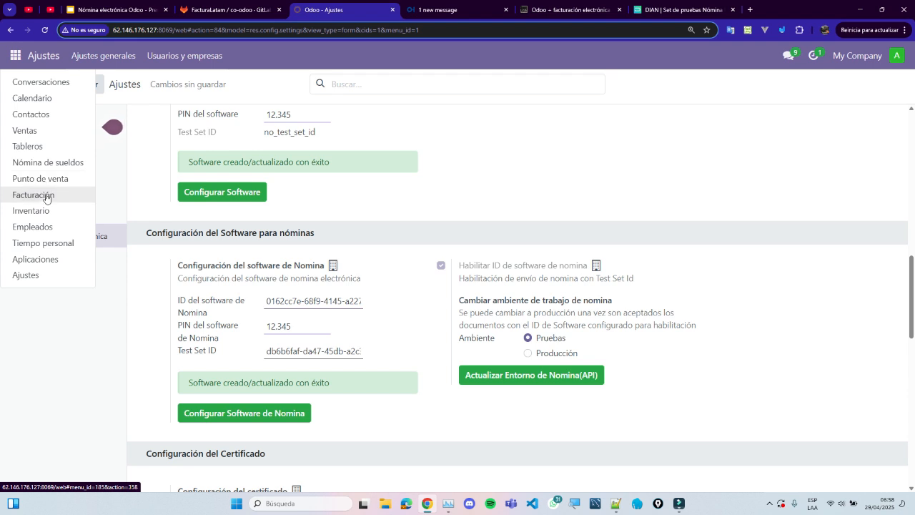
click(42, 196)
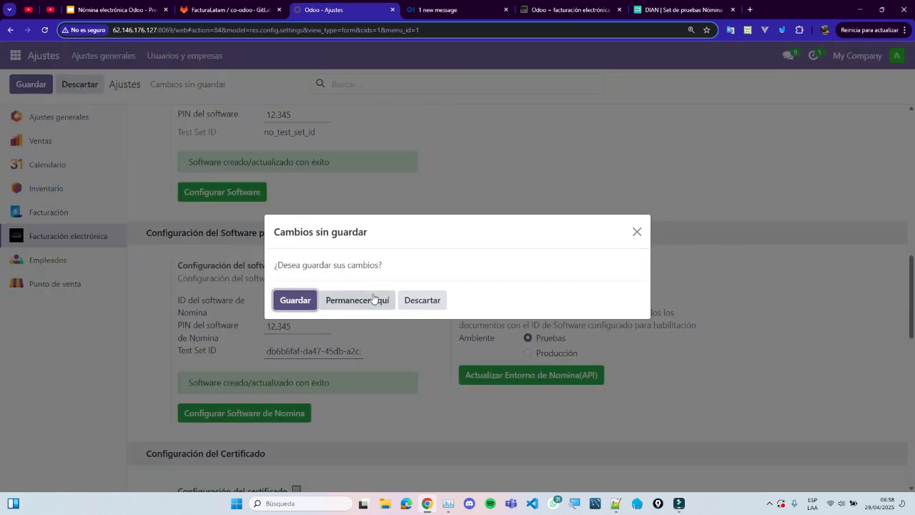
click(420, 299)
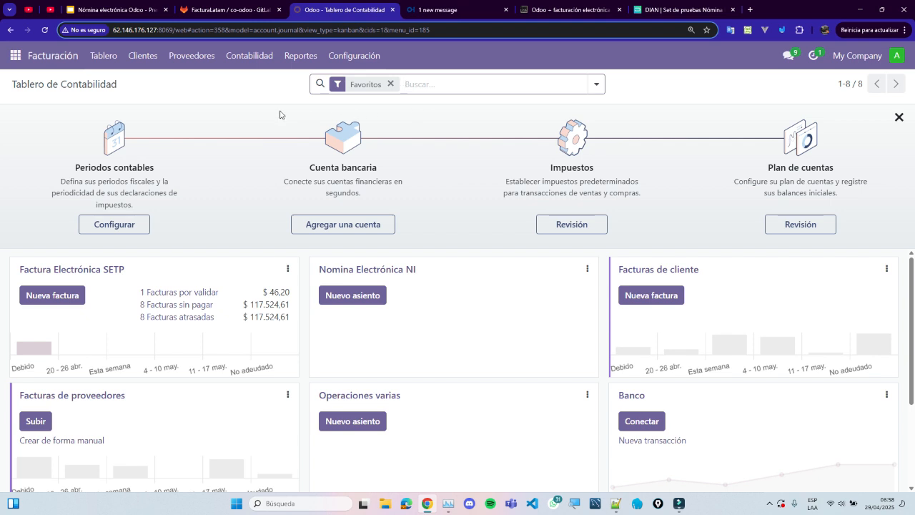
- Open the Nomina Electrónica NI journal from the Diarios configuration in Facturación
click(355, 55)
click(400, 254)
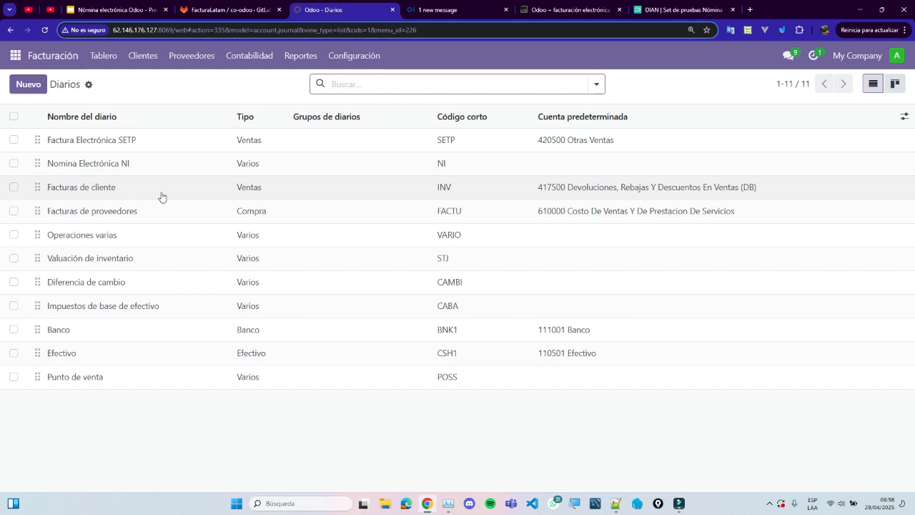
click(143, 161)
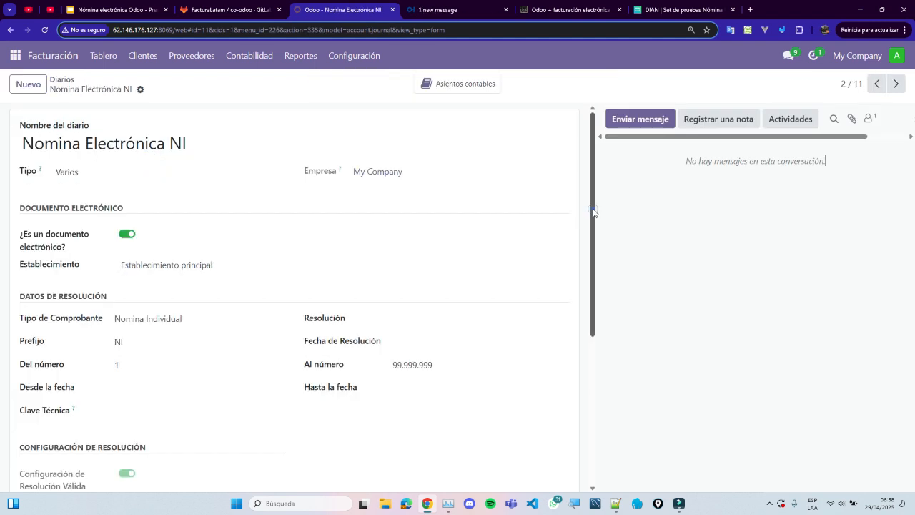
- Examine the payroll journal's resolution data, including Tipo de Comprobante, Prefijo, Del número, Al número and Código corto, plus its resolution configuration
drag(594, 212, 560, 272)
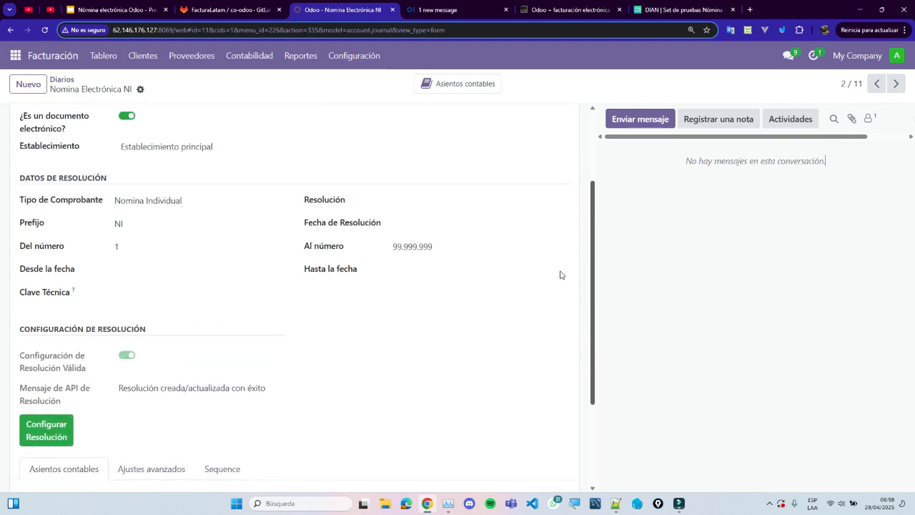
drag(128, 234, 108, 240)
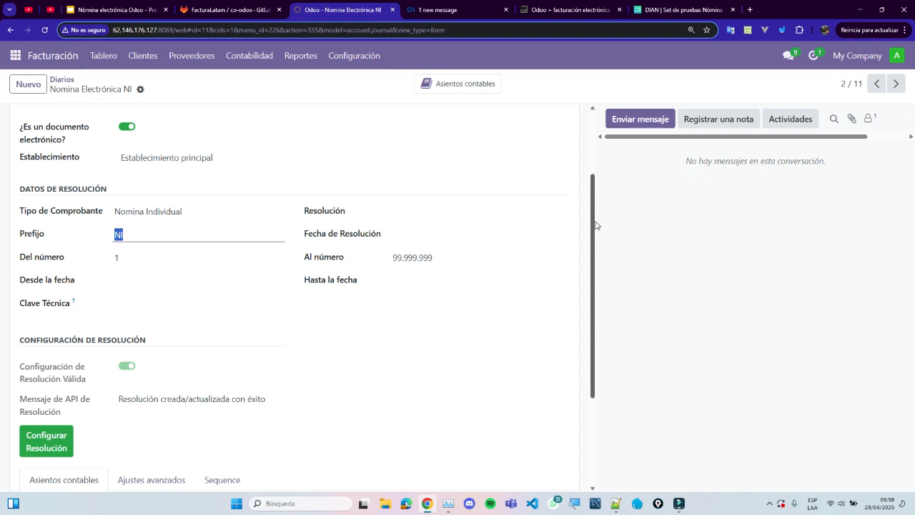
click(138, 256)
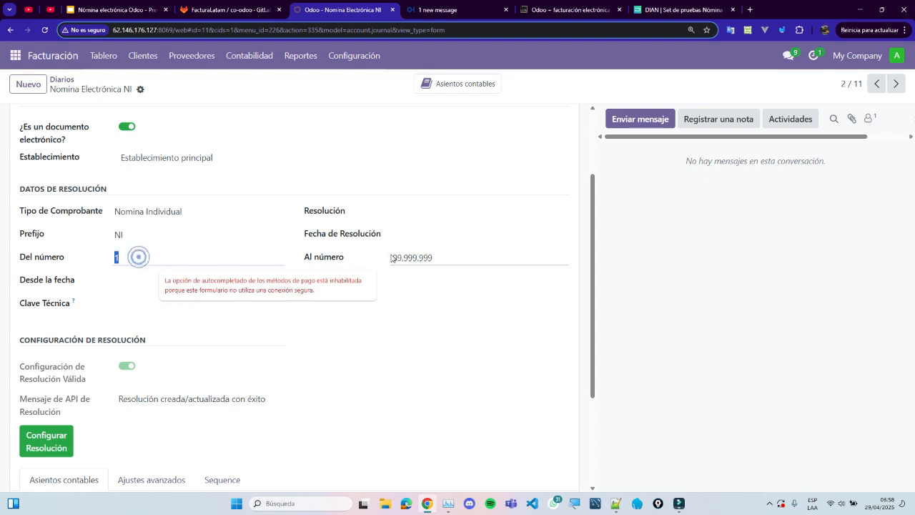
click(436, 255)
drag(592, 224, 594, 336)
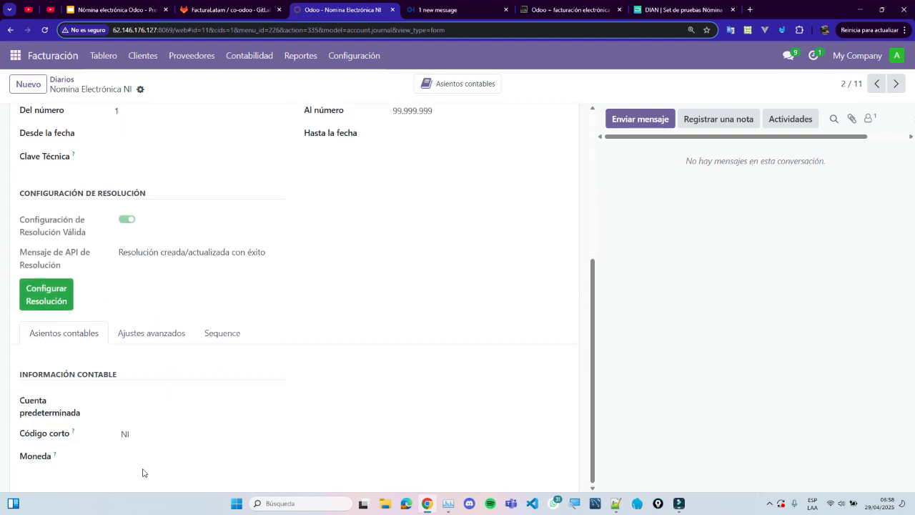
double_click(125, 433)
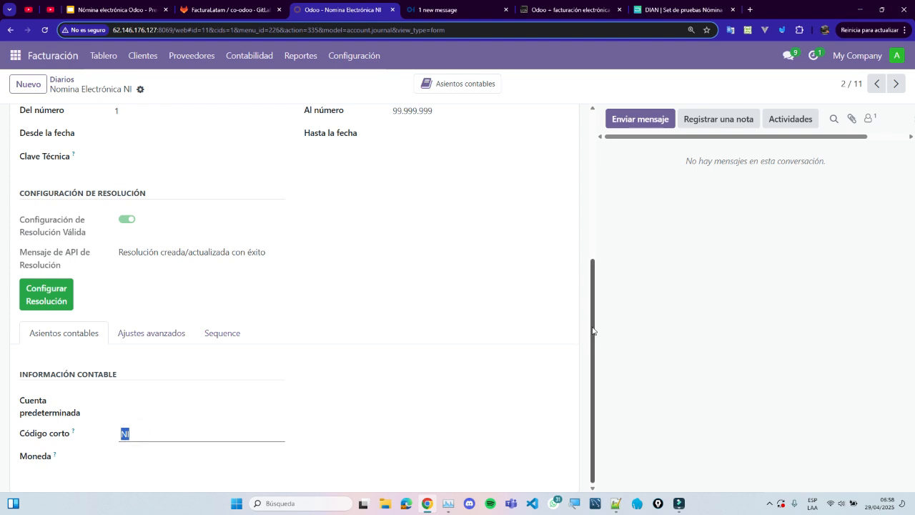
drag(593, 323, 601, 273)
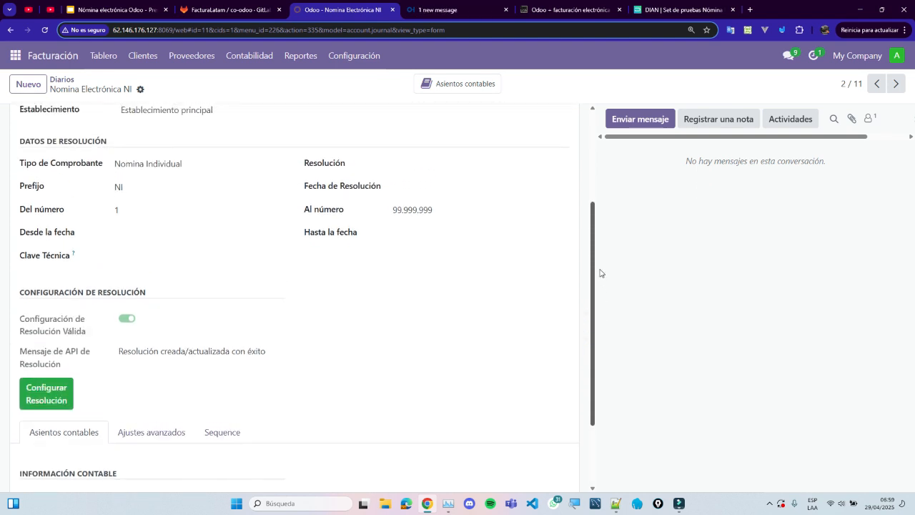
drag(599, 272, 596, 196)
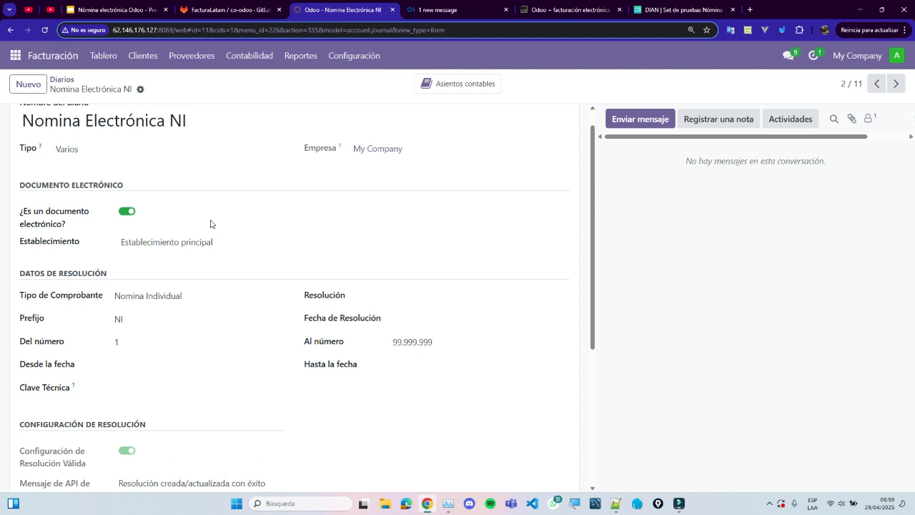
scroll(210, 224, up, 1)
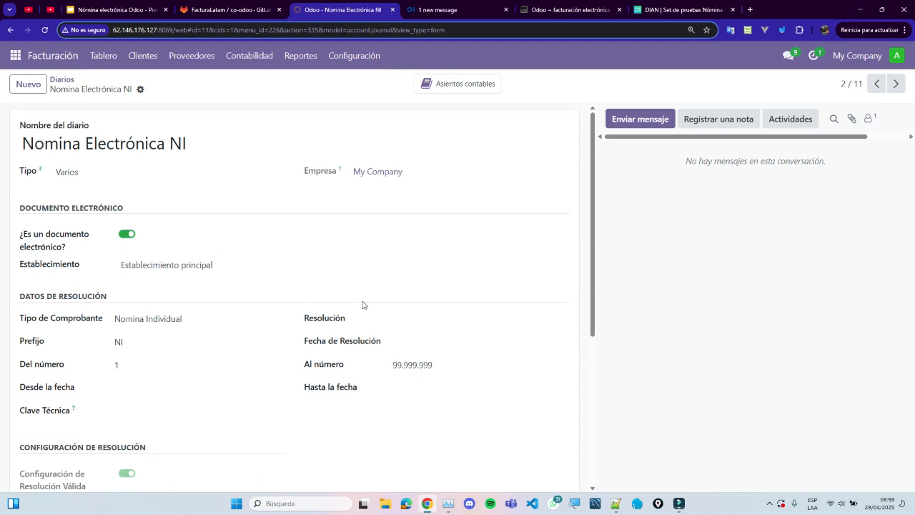
scroll(308, 336, down, 2)
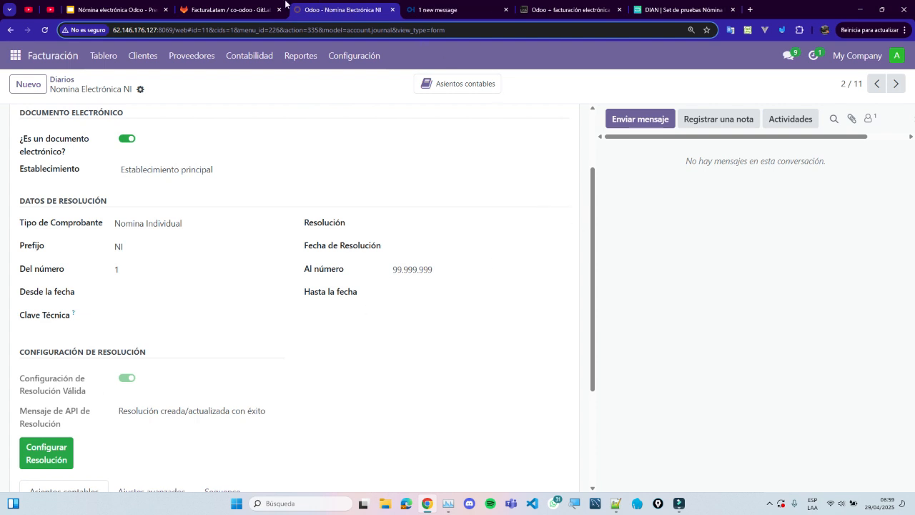
- Switch to the co-odoo GitLab project, review the manuals on its wiki home page and open the Nómina manual
click(283, 7)
mouse_move(100, 243)
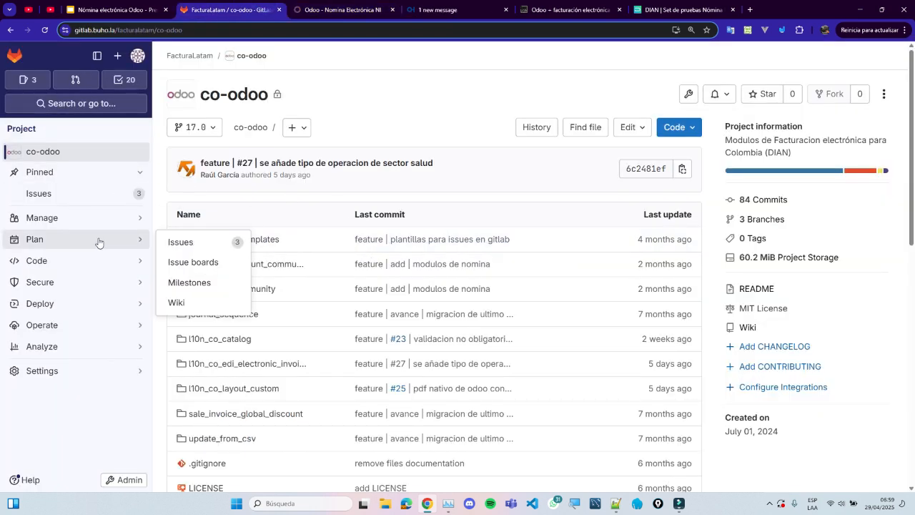
click(176, 302)
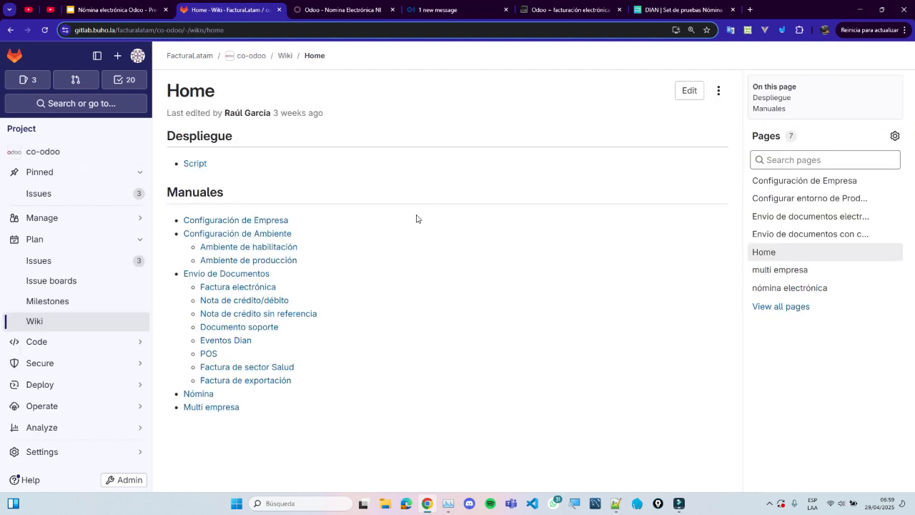
drag(304, 260, 196, 226)
drag(312, 382, 192, 274)
click(679, 371)
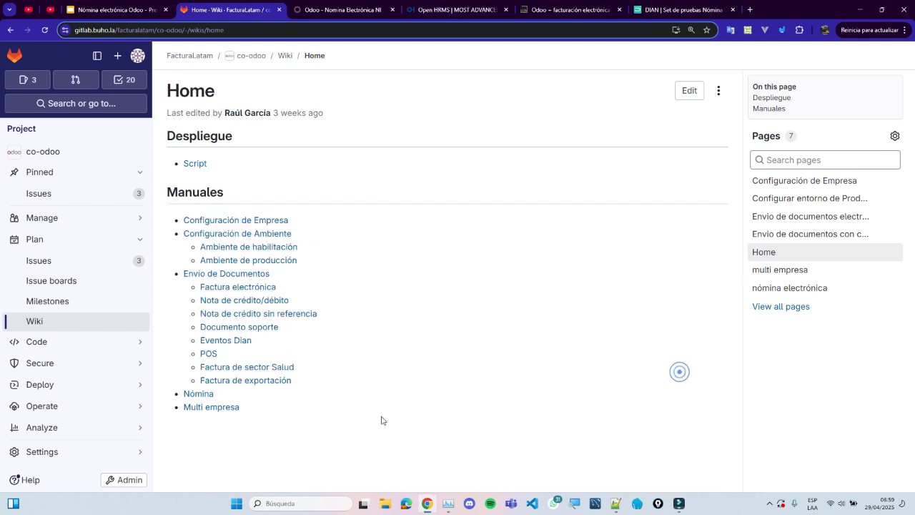
click(199, 394)
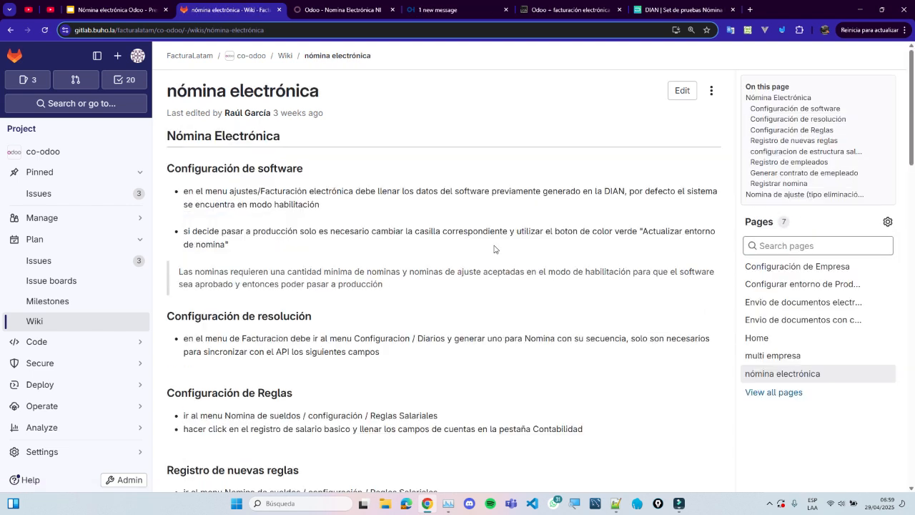
- Review the Configuración de software and Configuración de resolución sections of the nómina electrónica manual
scroll(484, 228, down, 1)
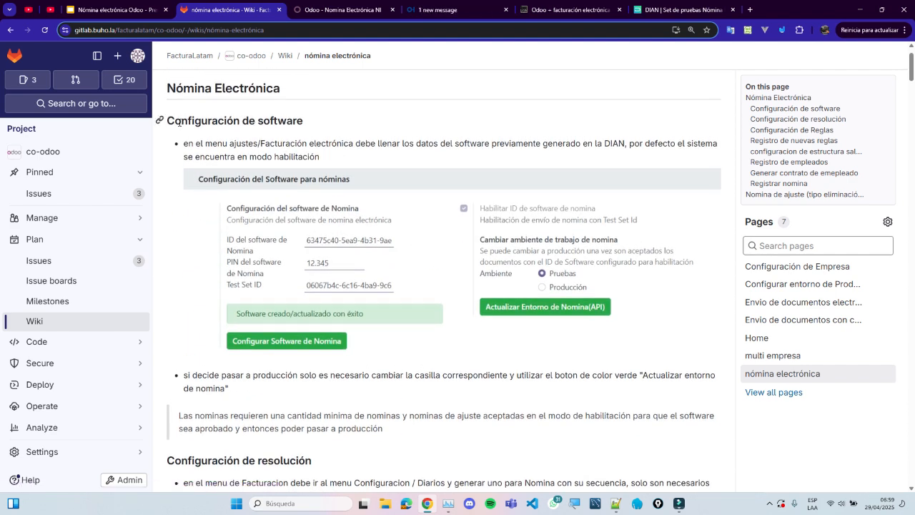
triple_click(178, 122)
scroll(174, 118, down, 4)
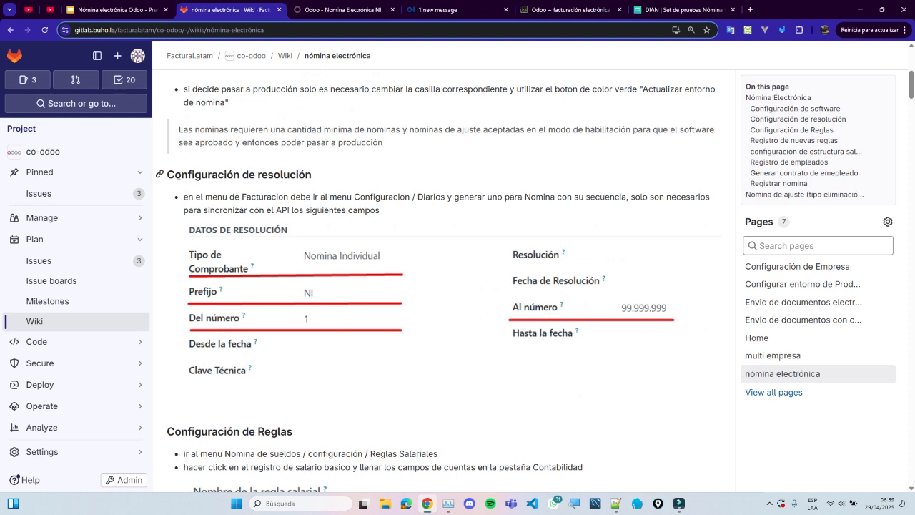
mouse_move(177, 175)
mouse_down()
mouse_move(334, 182)
mouse_move(160, 174)
mouse_up()
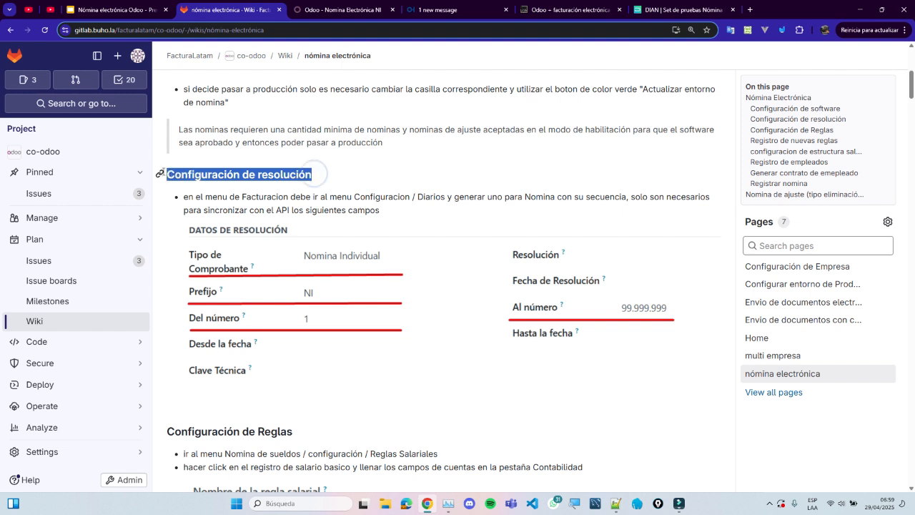
click(362, 182)
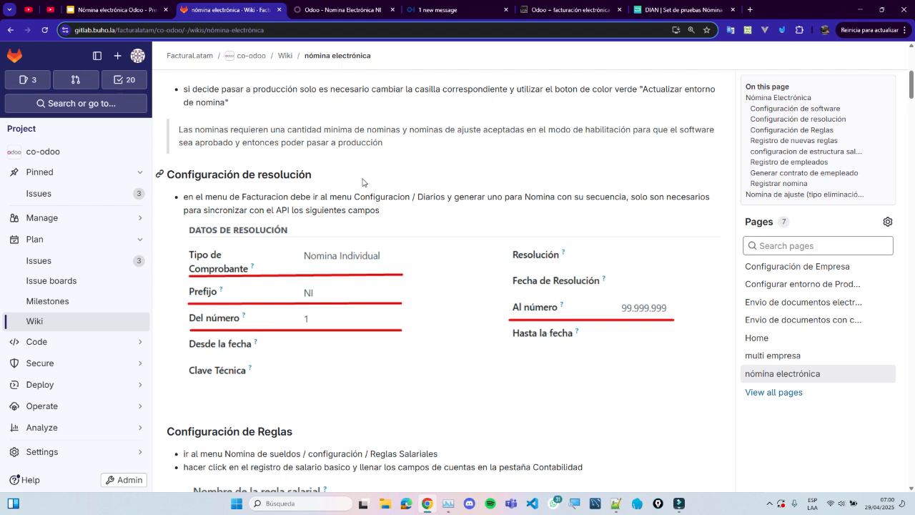
- Return to the Flujo de nómina en Odoo slide and review the software parameters, payroll journal and salary rules stages
click(114, 9)
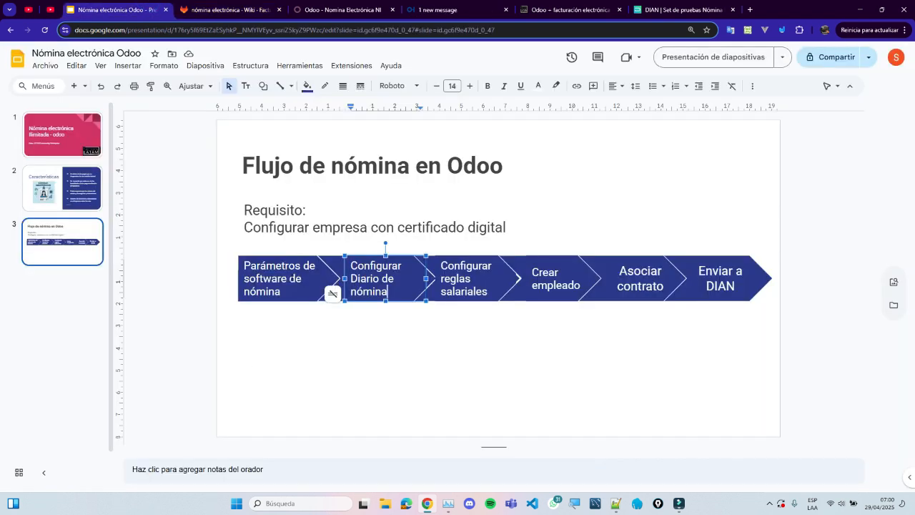
click(289, 278)
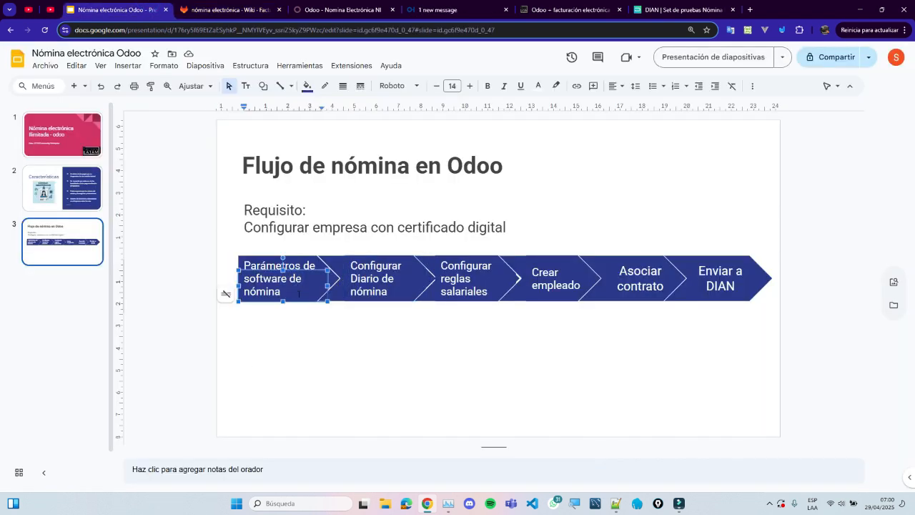
click(370, 279)
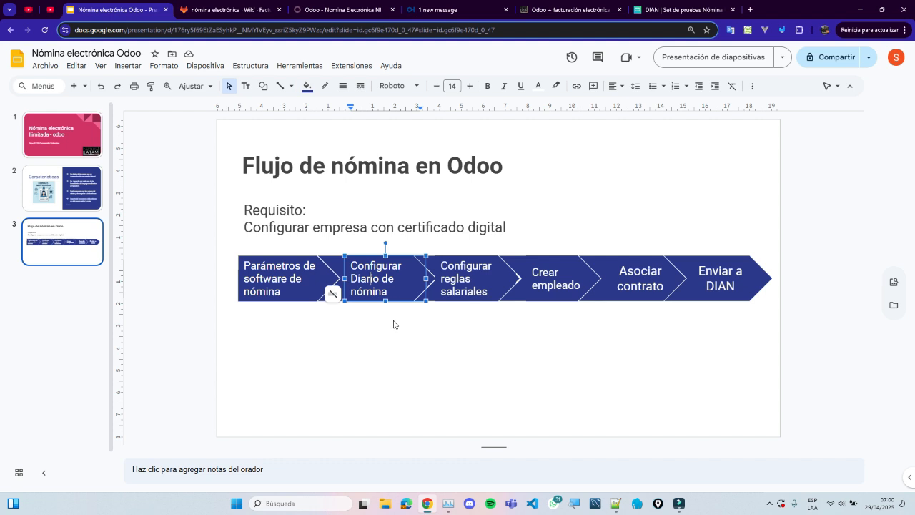
click(393, 325)
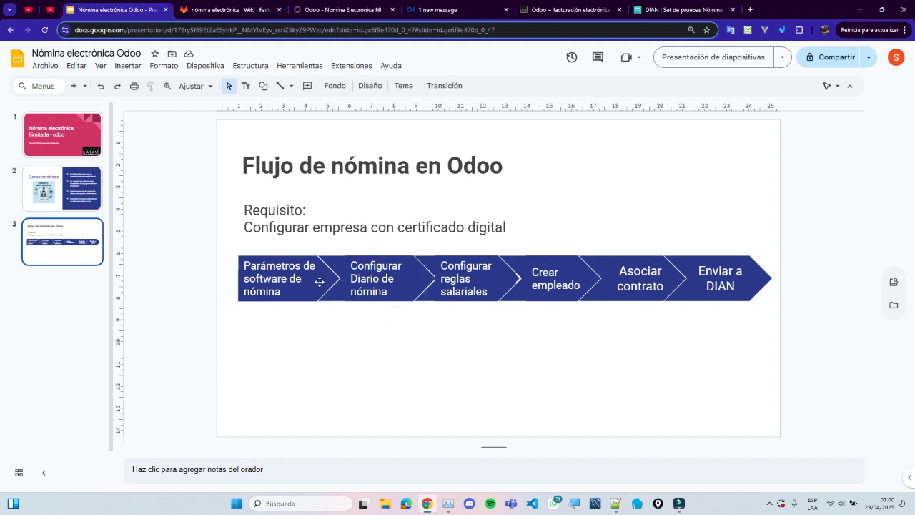
click(377, 279)
click(439, 365)
click(466, 288)
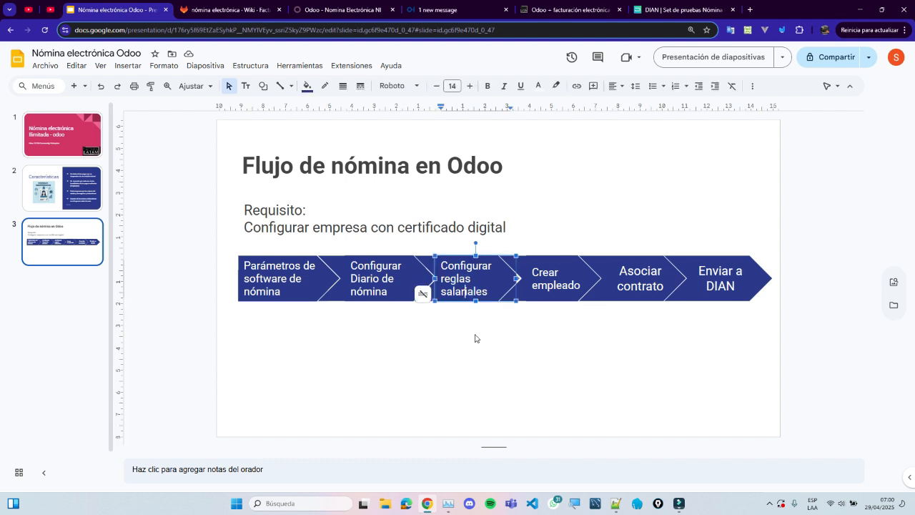
click(476, 336)
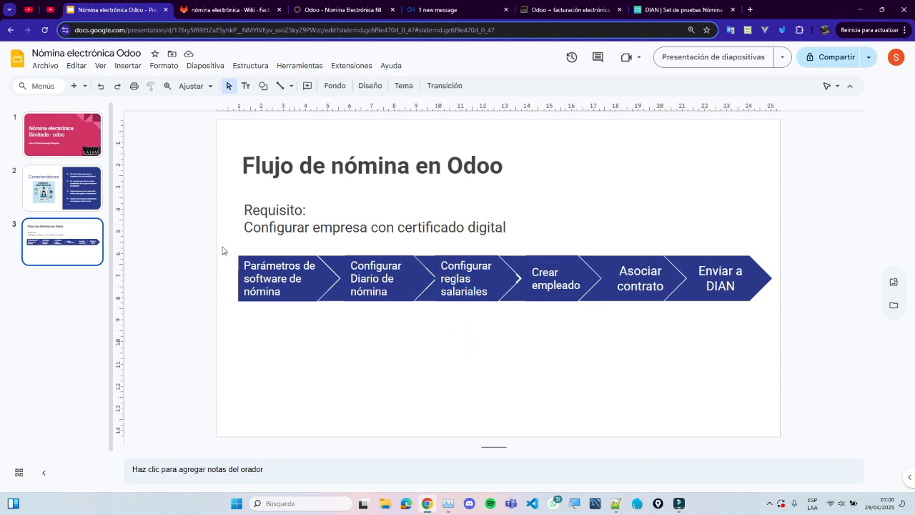
mouse_move(223, 250)
mouse_down()
mouse_move(424, 337)
mouse_move(266, 302)
mouse_move(231, 244)
mouse_up()
click(436, 343)
click(603, 367)
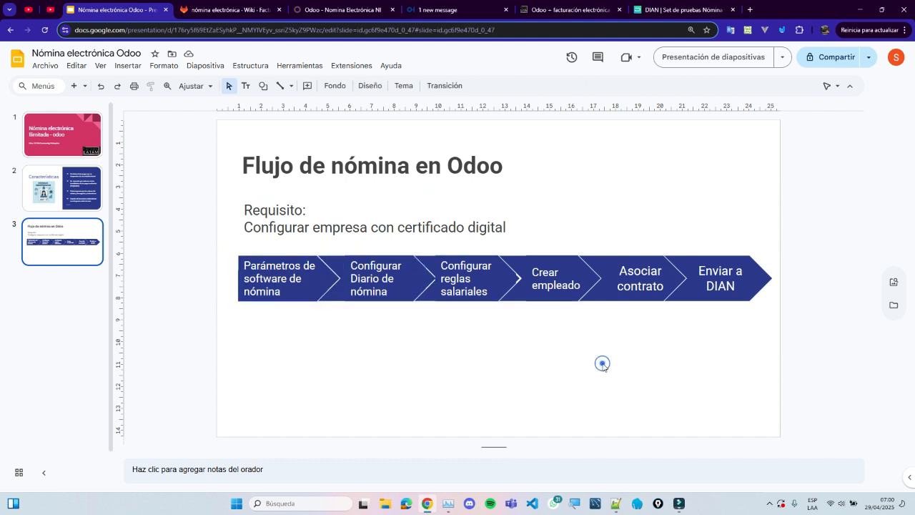
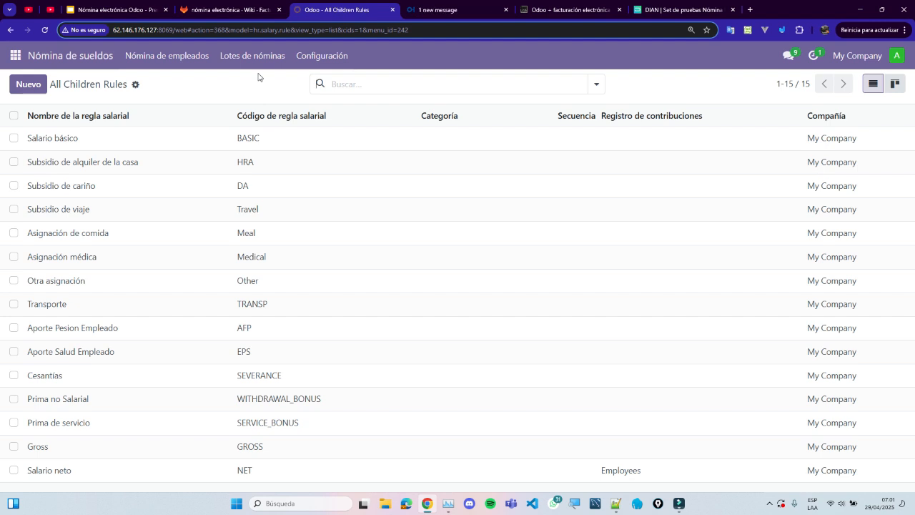
- Go back to the nómina electrónica manual and review Configuración de Reglas and Registro de nuevas reglas
click(228, 10)
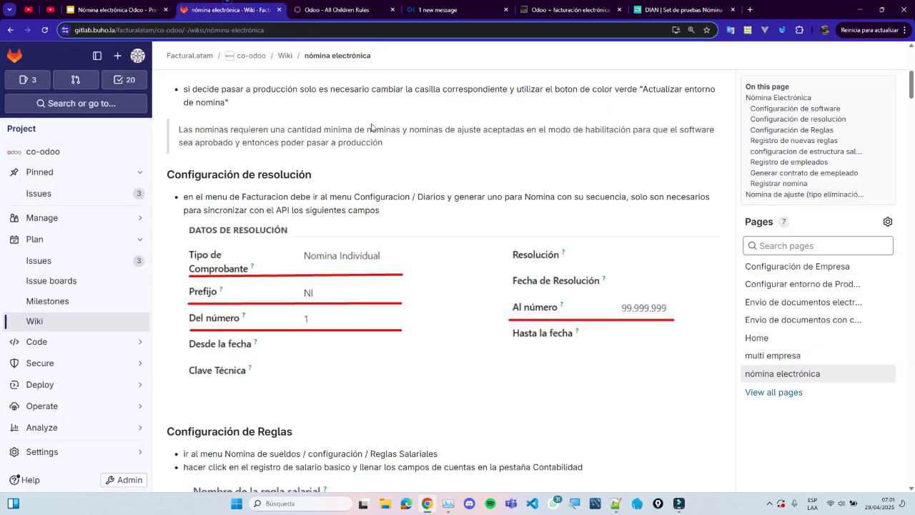
scroll(499, 227, down, 4)
scroll(516, 226, down, 5)
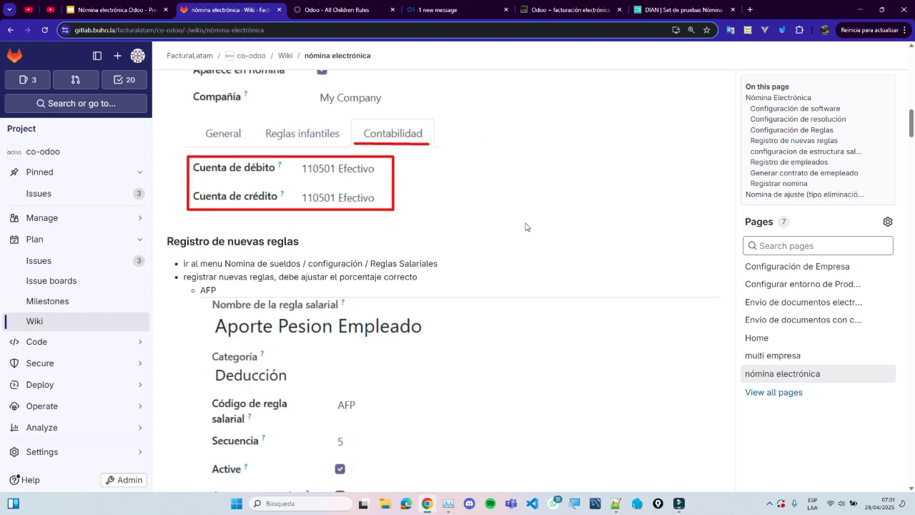
- Review the manual's salary rule examples, from Salario básico through the AFP, EPS and Prima no Salarial rules
scroll(563, 250, up, 4)
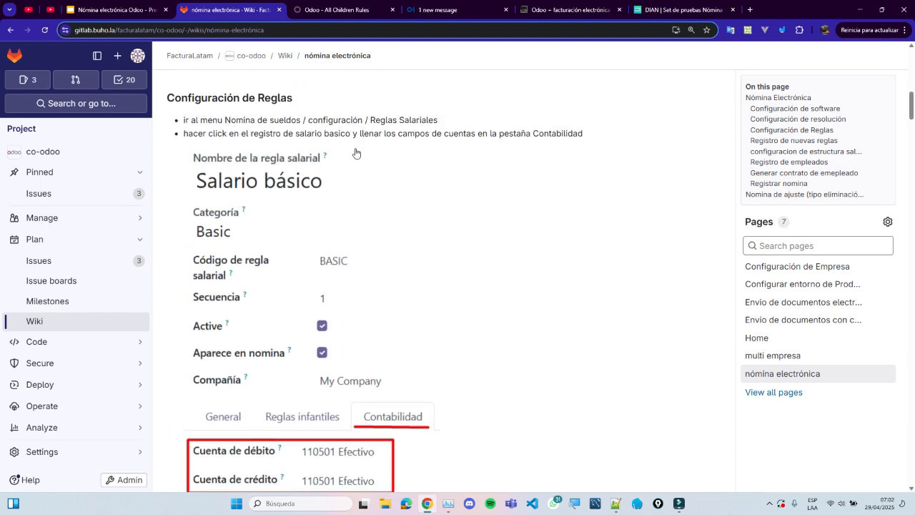
scroll(422, 190, down, 2)
scroll(421, 192, up, 2)
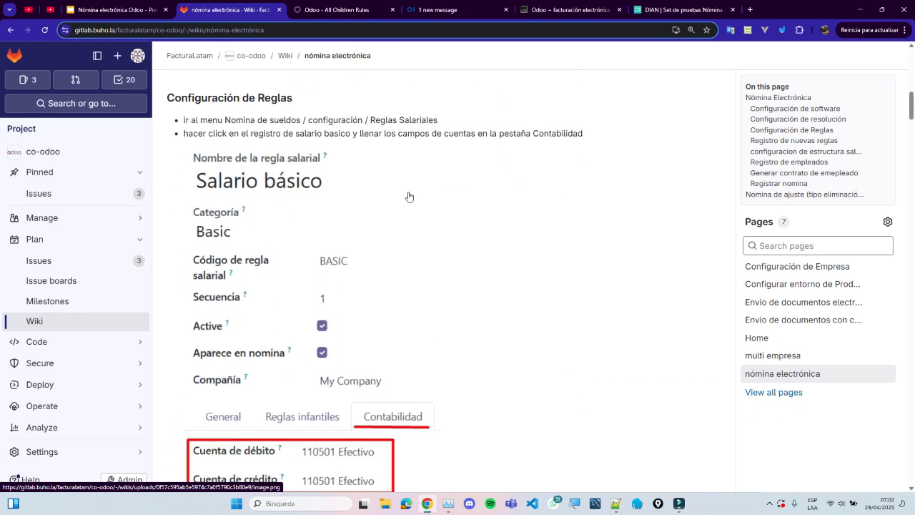
scroll(523, 233, down, 7)
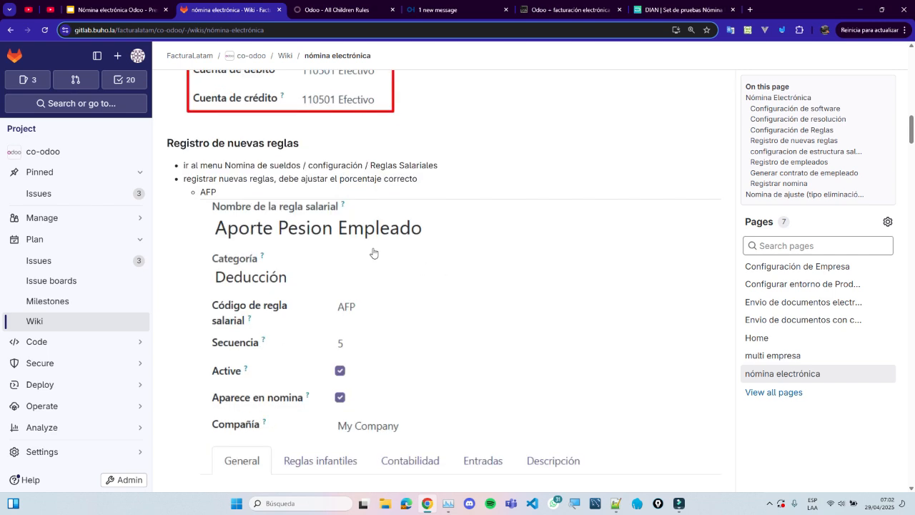
scroll(567, 262, down, 8)
scroll(529, 261, down, 15)
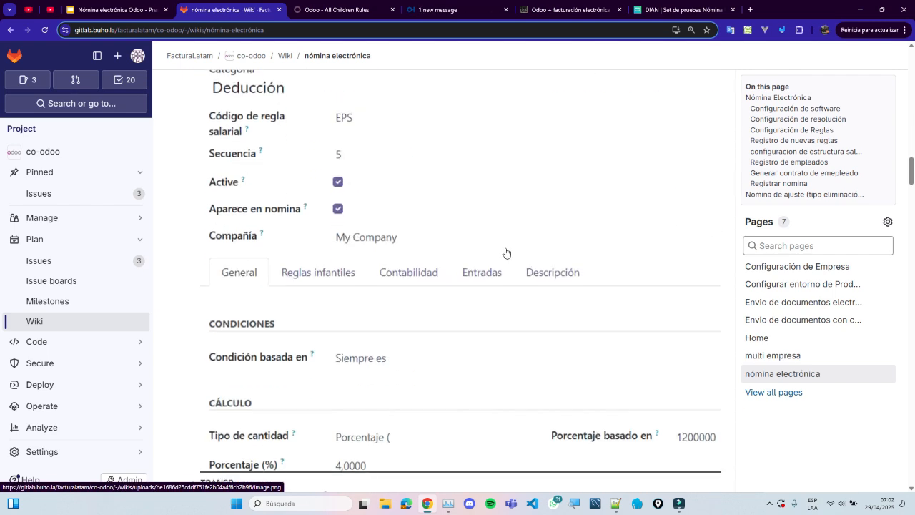
scroll(507, 252, down, 15)
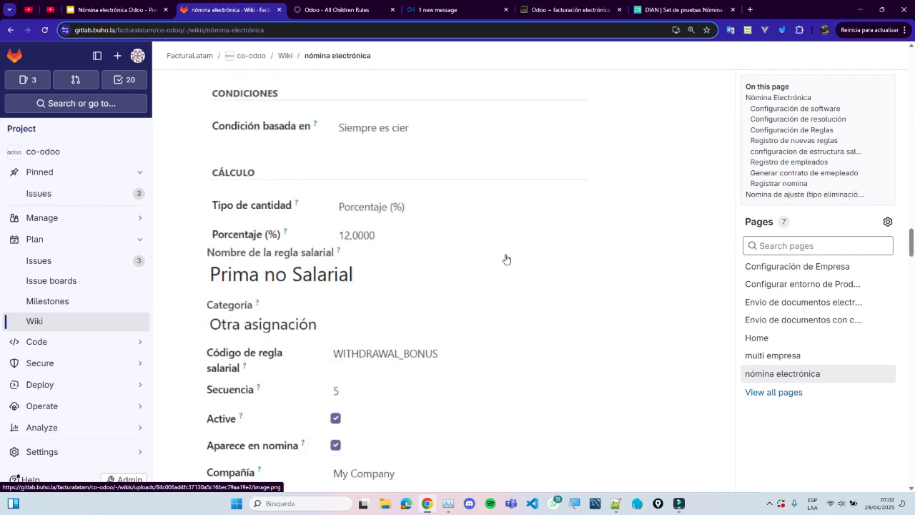
scroll(516, 247, down, 15)
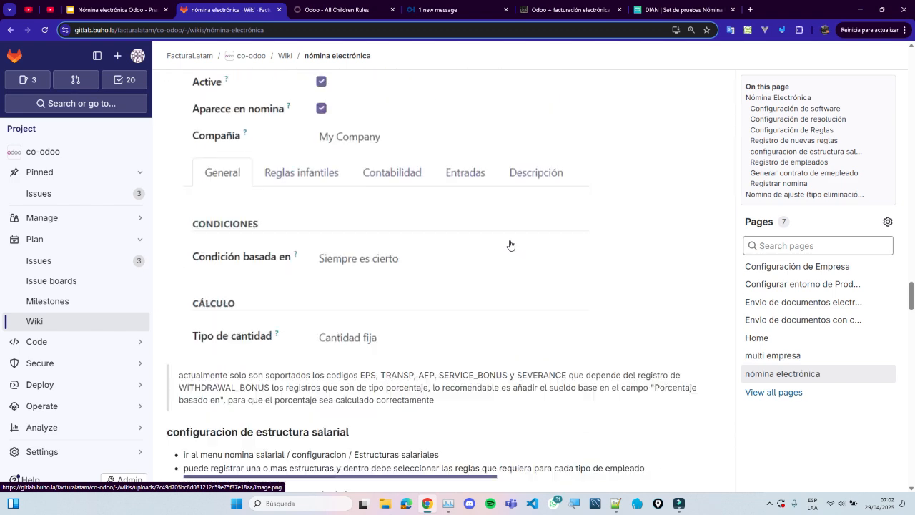
- Read the manual's configuracion de estructura salarial section, including how to add rules to a salary structure
scroll(506, 243, down, 3)
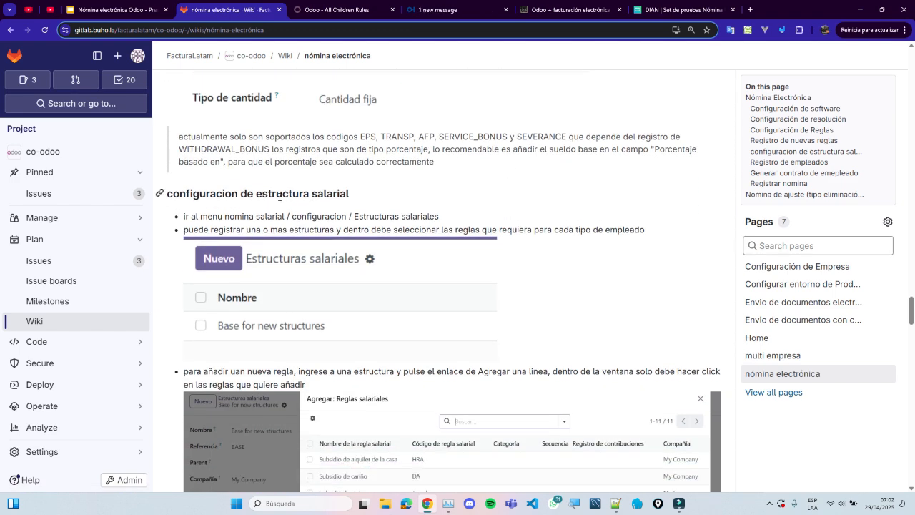
drag(216, 193, 358, 193)
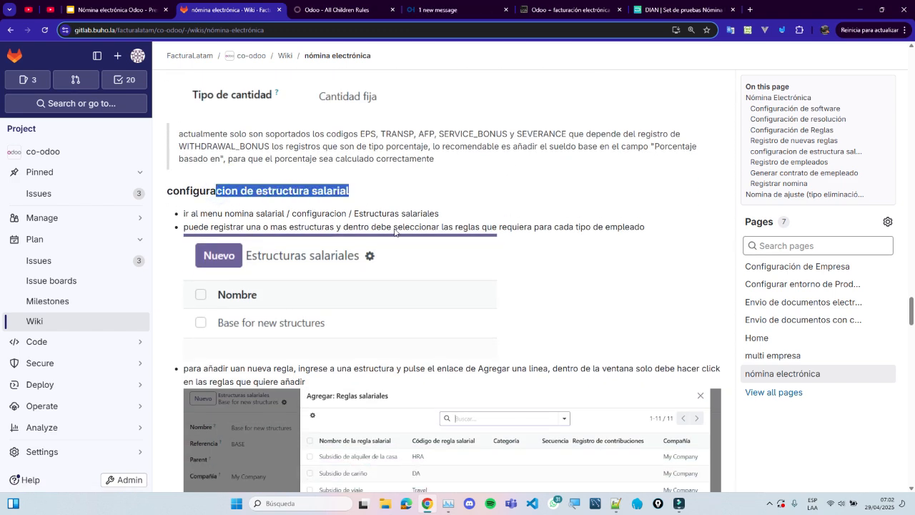
scroll(394, 231, down, 7)
scroll(393, 236, up, 5)
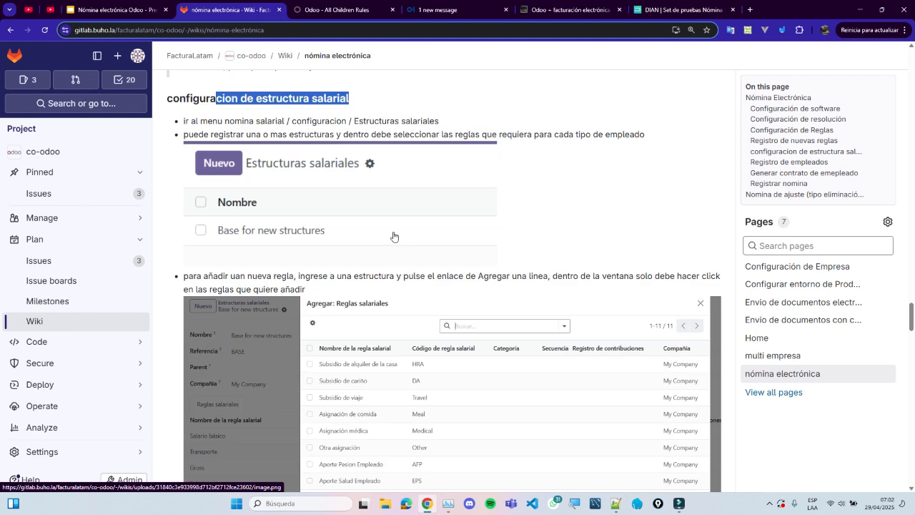
- Switch to the salary rules list in Odoo, open the Salario básico rule and review its conditions and calculation settings
click(450, 66)
key(ctrl+Tab)
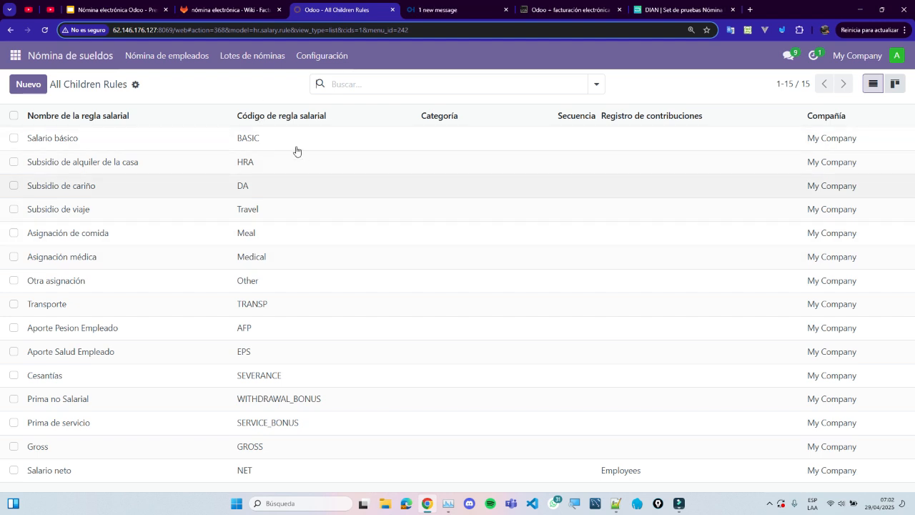
click(156, 139)
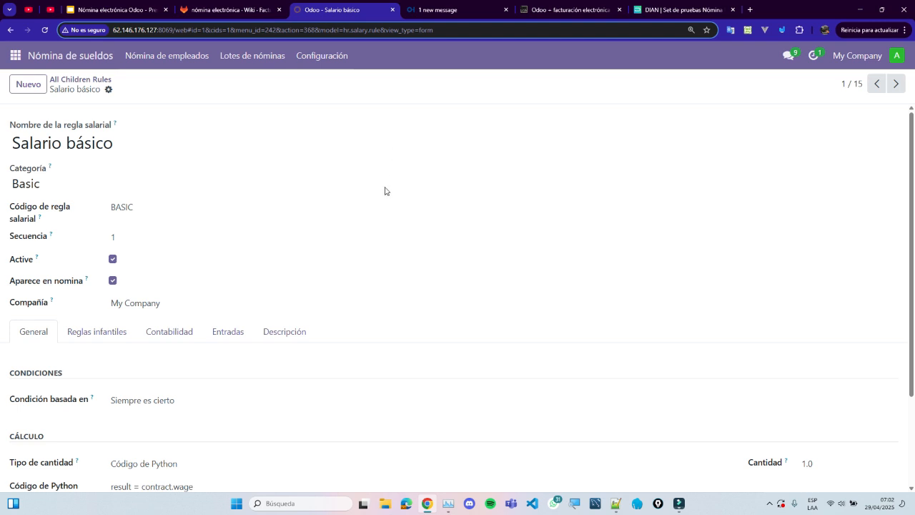
scroll(383, 203, down, 2)
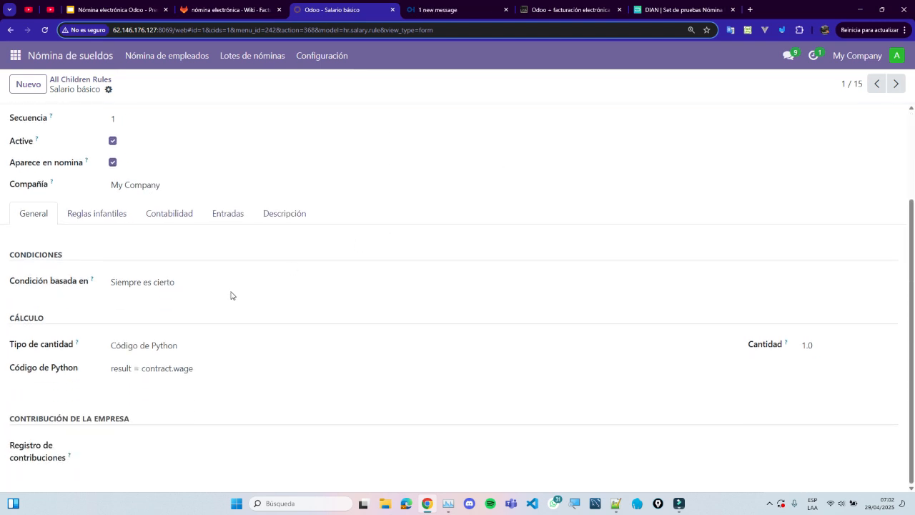
scroll(230, 296, up, 2)
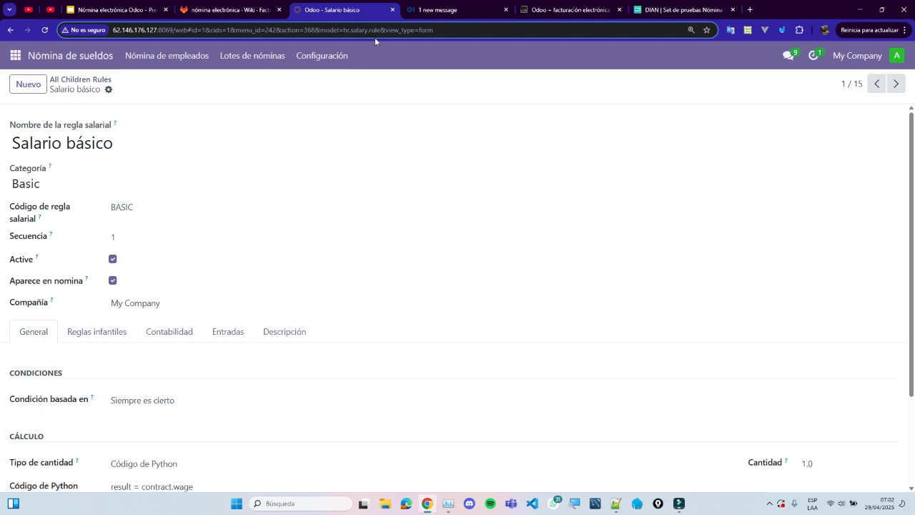
- Check the Flujo de nómina en Odoo slide, return to Odoo and open the empleado1 record in Empleados
click(114, 9)
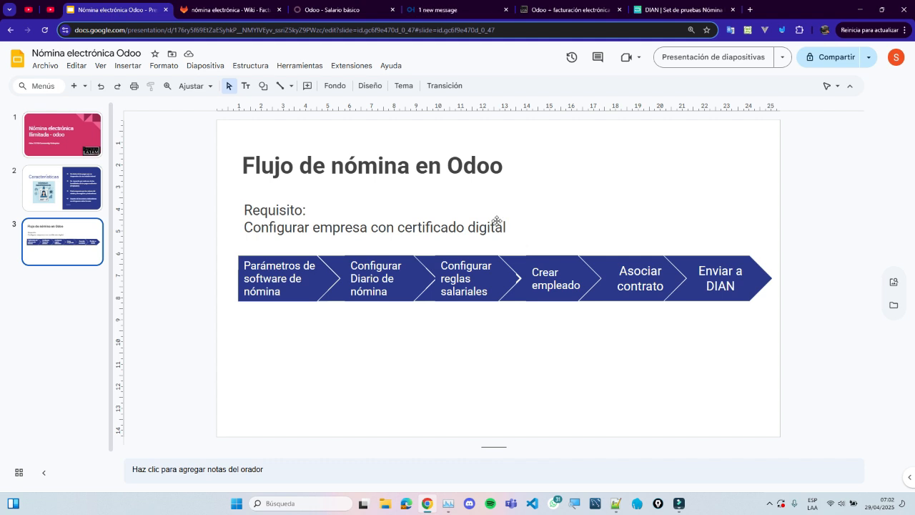
click(336, 9)
click(16, 57)
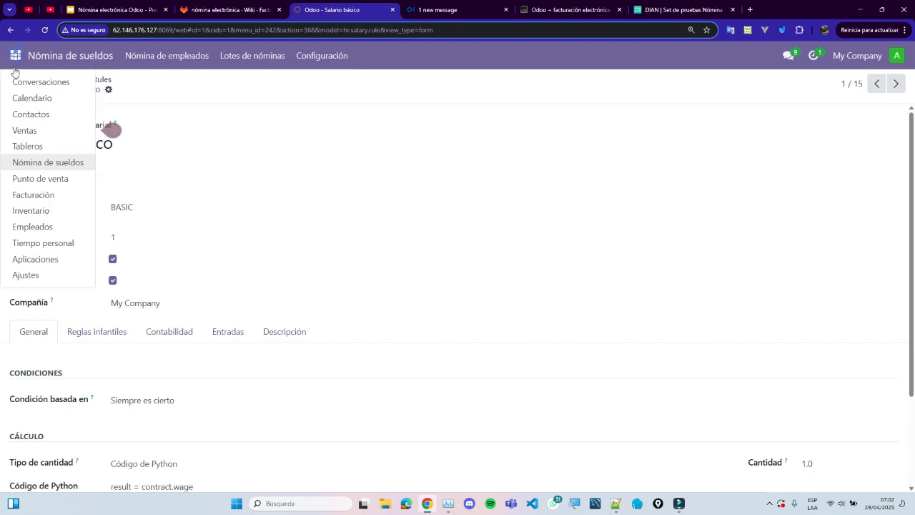
click(43, 227)
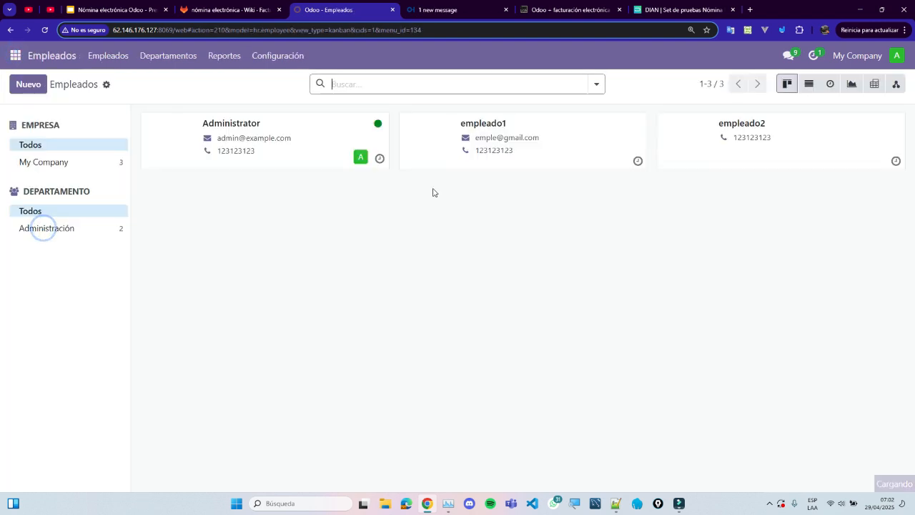
click(539, 127)
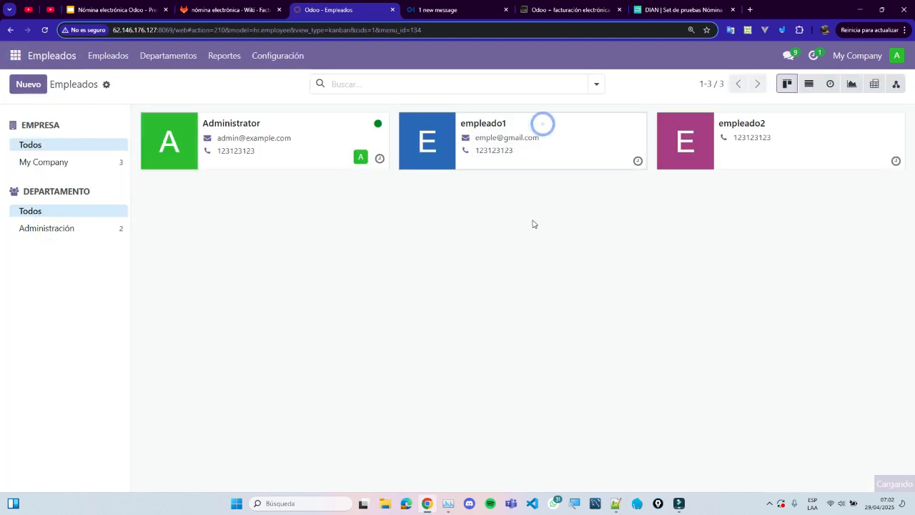
click(347, 119)
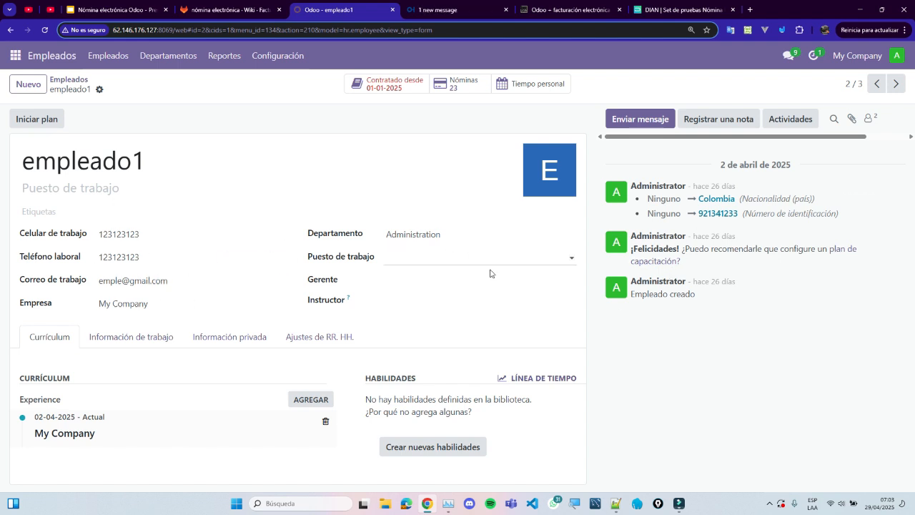
- Switch to the nómina electrónica manual and read the Registro de empleados section with its employee form example
click(241, 6)
scroll(424, 245, down, 8)
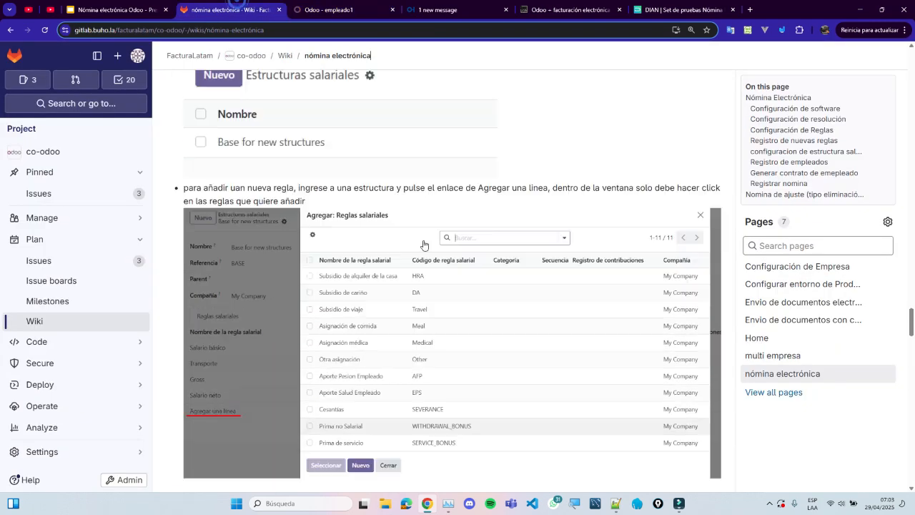
scroll(477, 322, up, 2)
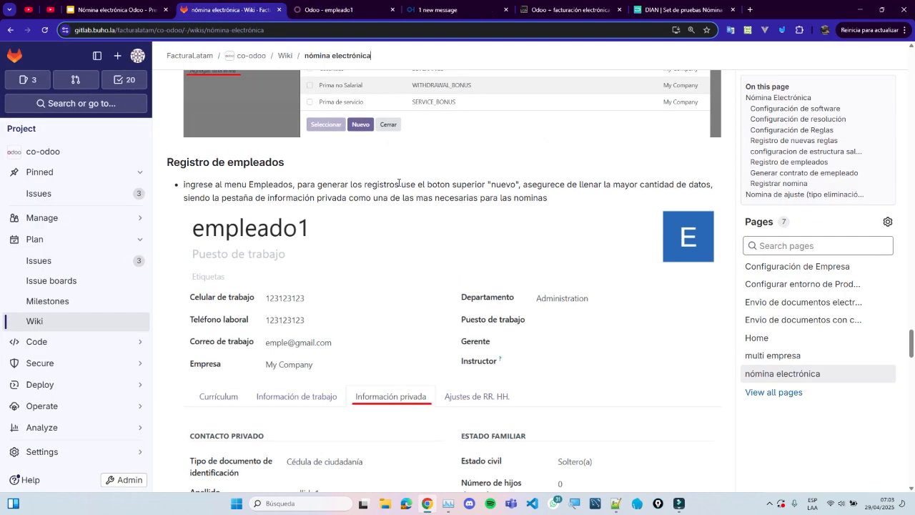
drag(376, 188, 522, 207)
click(545, 201)
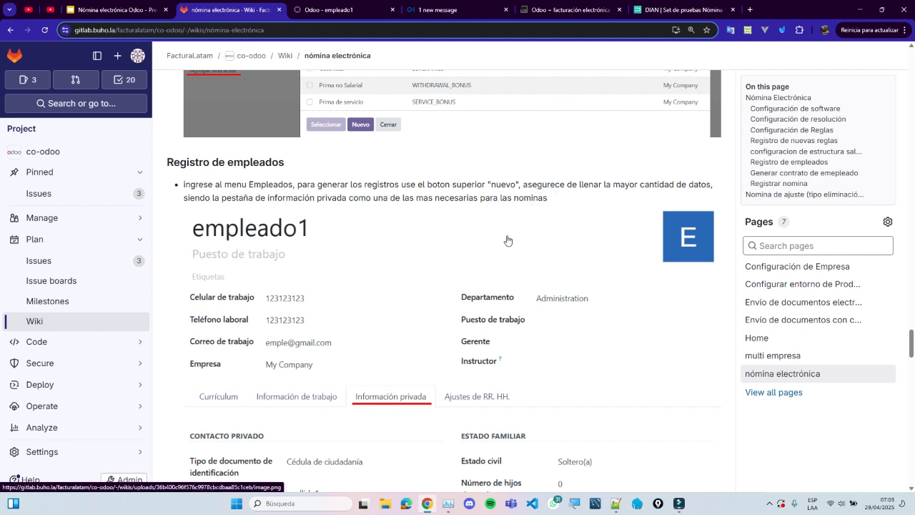
scroll(504, 246, down, 3)
scroll(499, 279, up, 3)
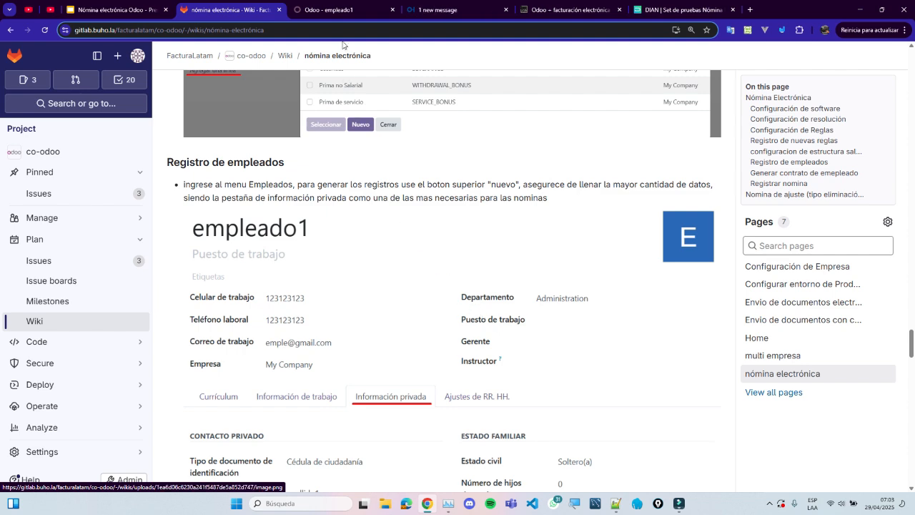
- Return to the empleado1 record in Odoo and review the contact and family data in its Información privada
click(336, 10)
click(236, 336)
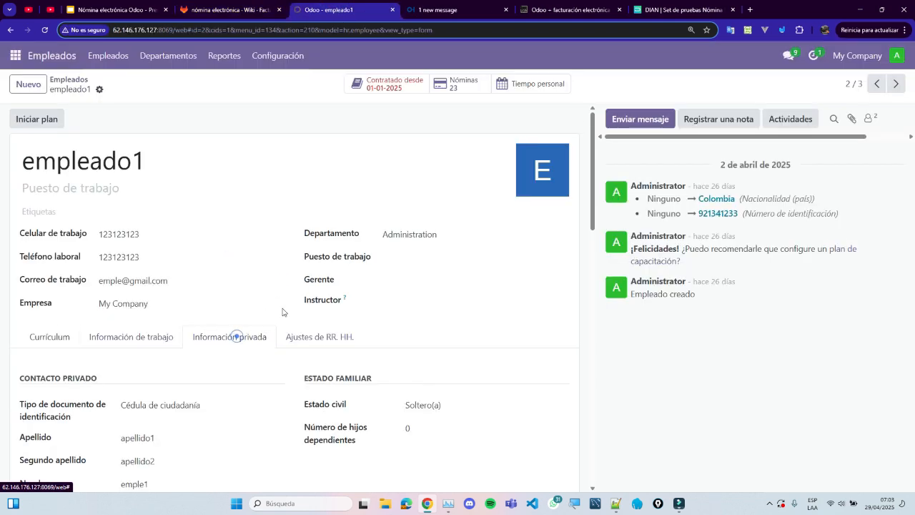
scroll(237, 333, down, 2)
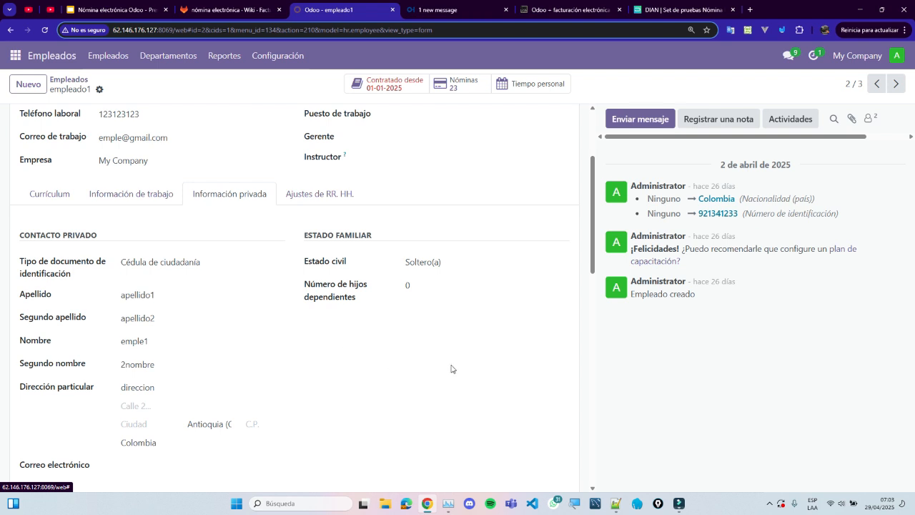
scroll(429, 369, down, 1)
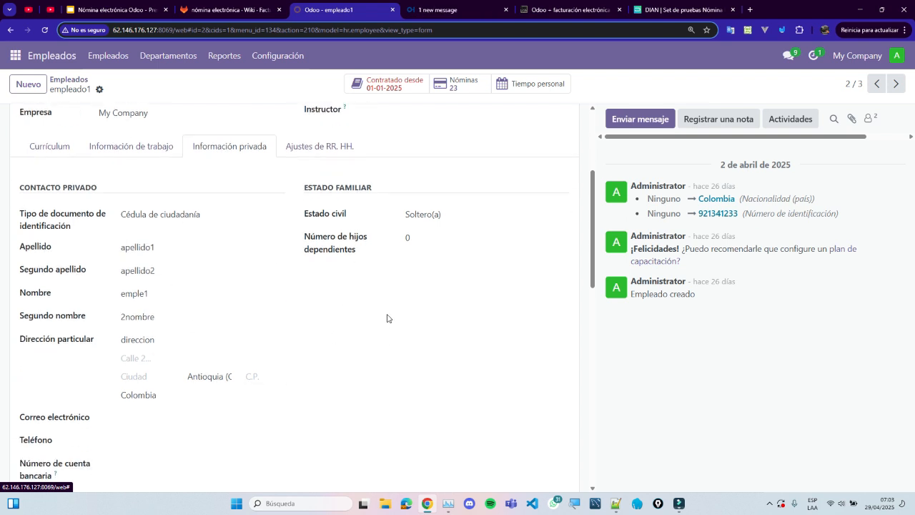
scroll(410, 326, down, 8)
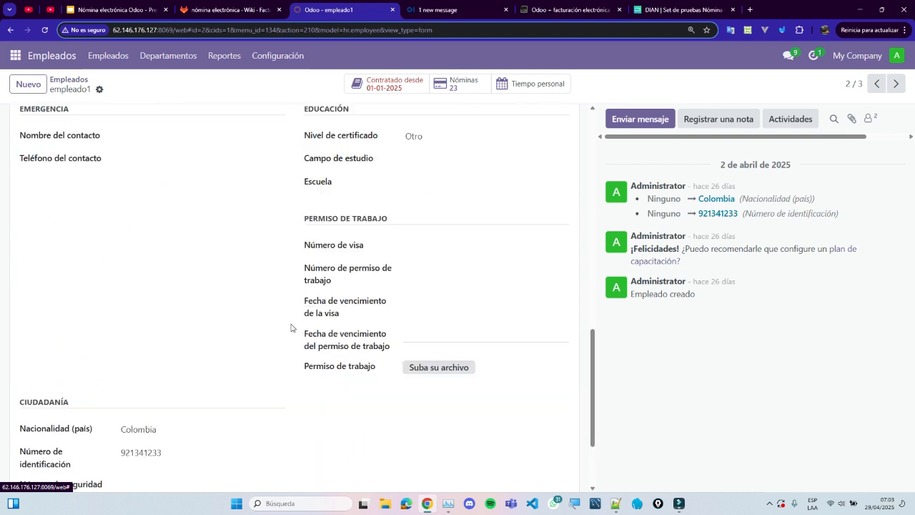
- Inspect empleado1's nationality and identification number under Ciudadanía, and look over the rest of the private information
click(167, 277)
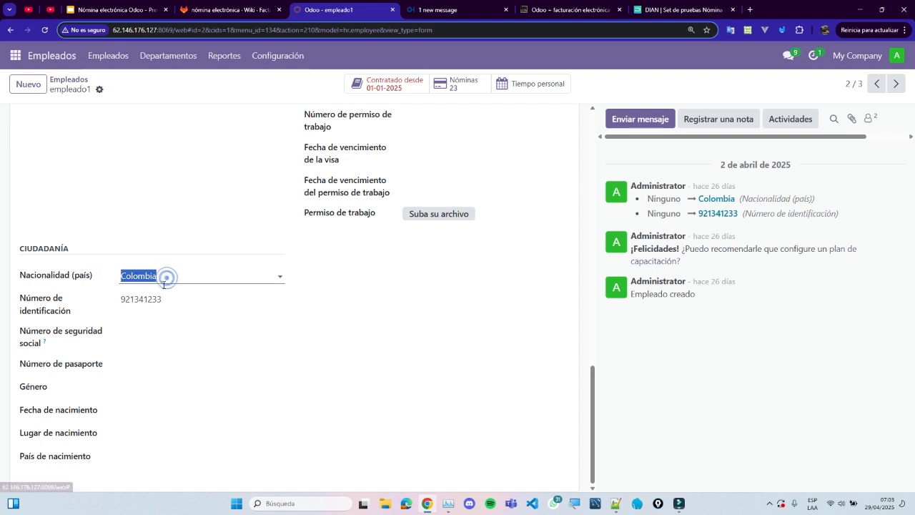
click(165, 298)
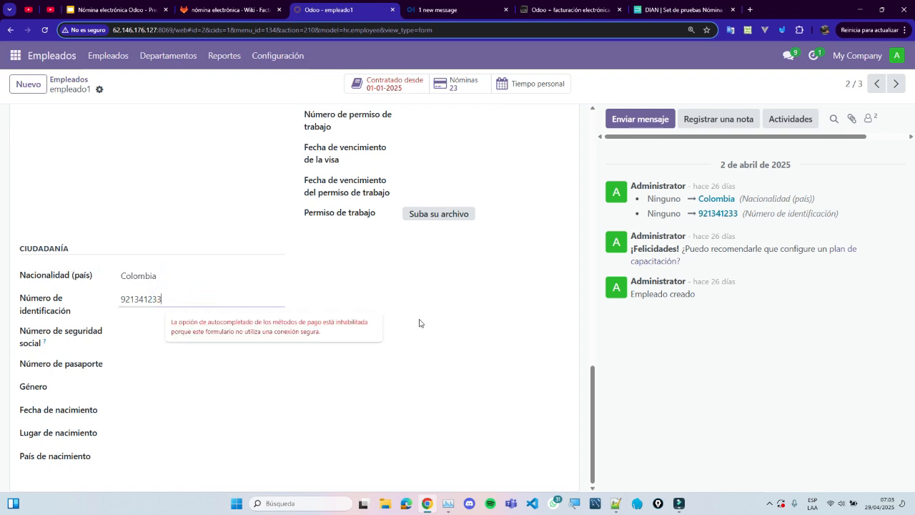
click(457, 321)
scroll(592, 398, up, 8)
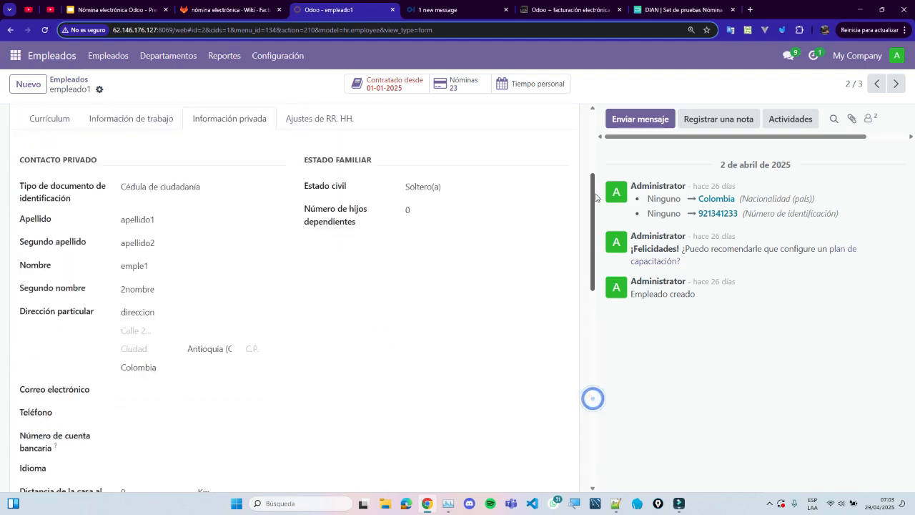
scroll(386, 288, down, 8)
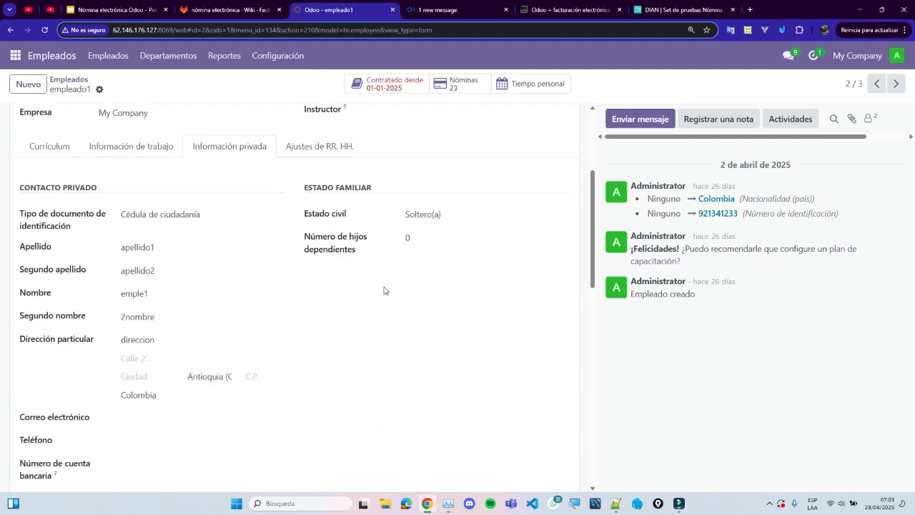
drag(595, 318, 299, 65)
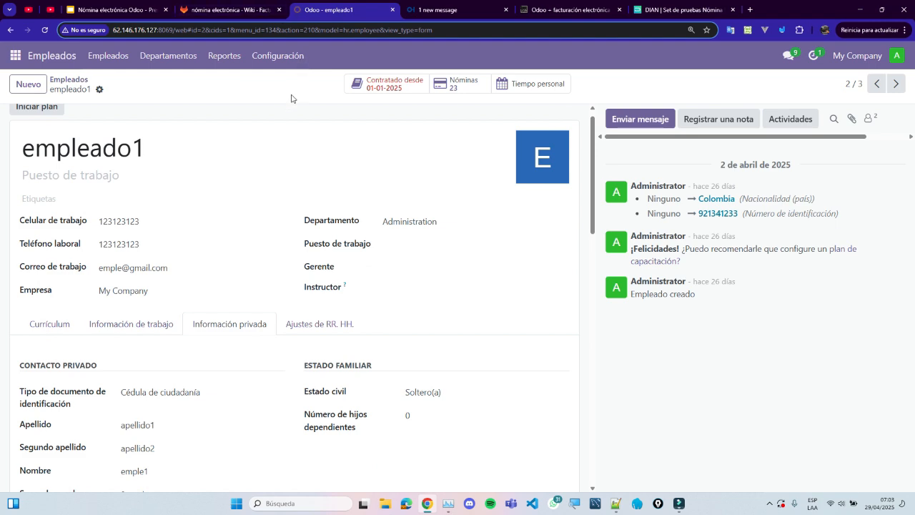
- Compare the manual's employee registration example with the private information filled in on the empleado1 record in Odoo
click(252, 5)
scroll(386, 294, down, 5)
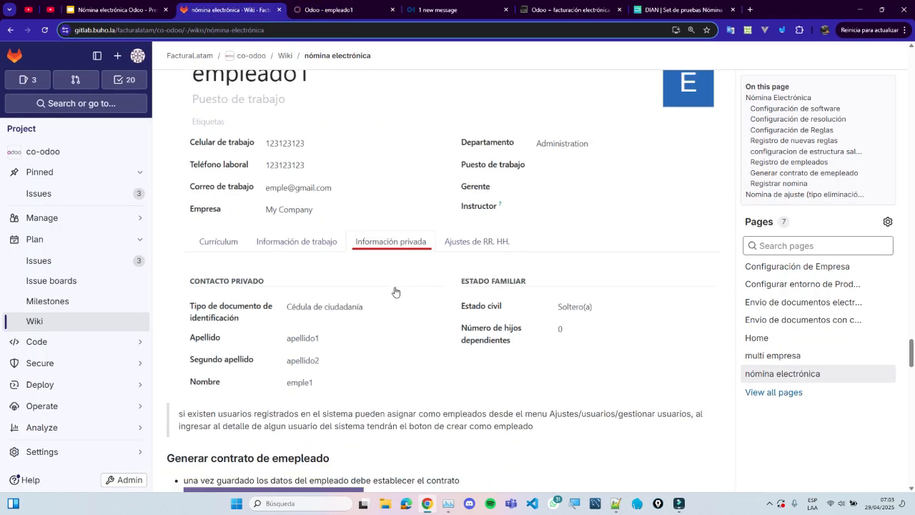
click(373, 7)
scroll(584, 302, down, 10)
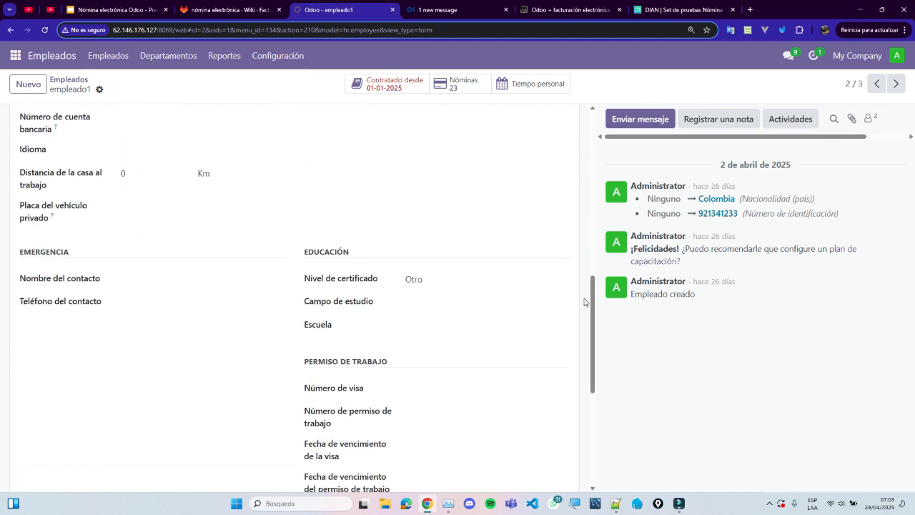
scroll(588, 304, down, 4)
scroll(586, 308, up, 9)
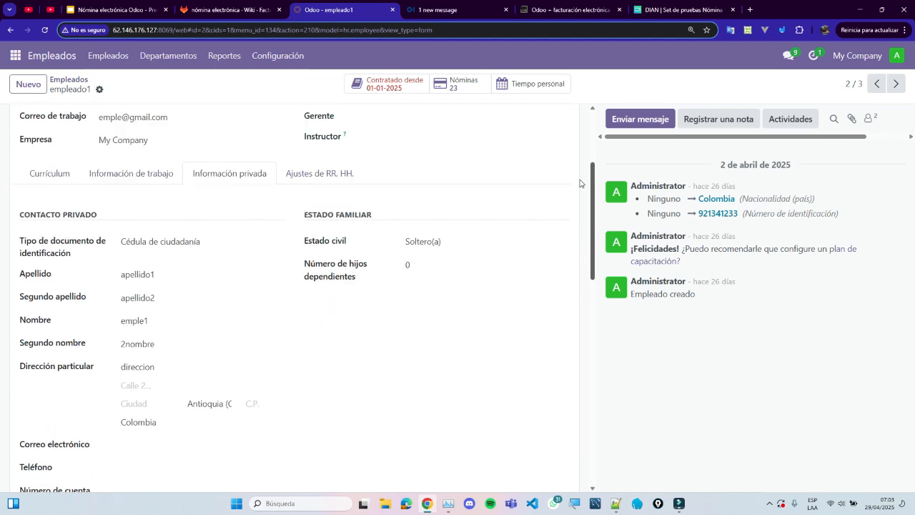
scroll(582, 150, up, 3)
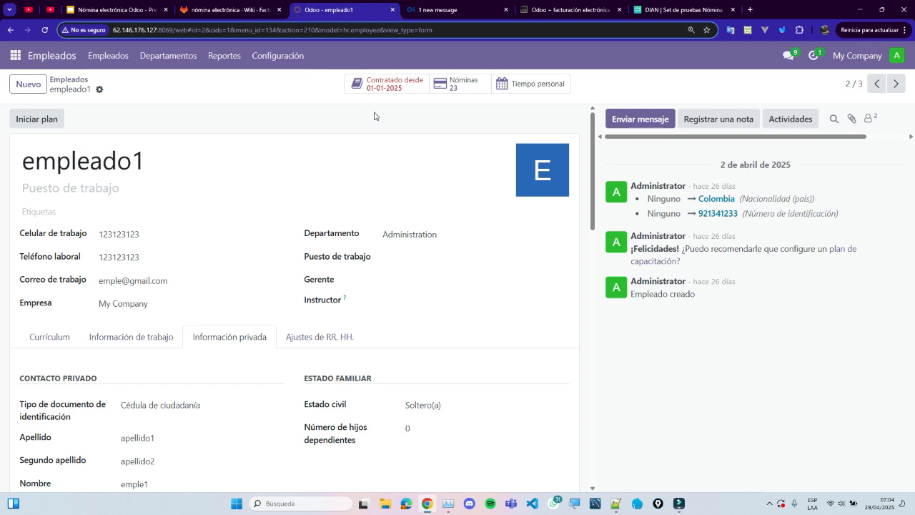
- Open empleado1's contract and review its dates, salary structure, payroll journal, monthly salary and cash benefits
click(398, 84)
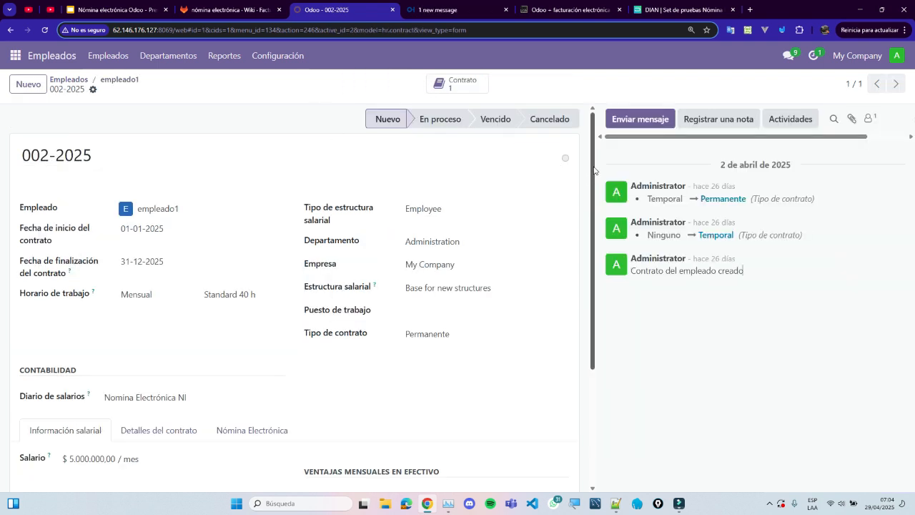
drag(594, 169, 592, 234)
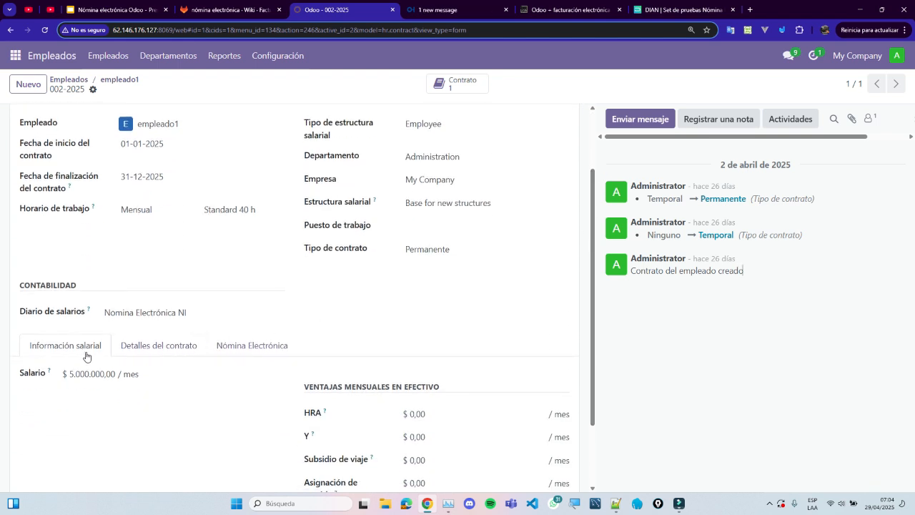
drag(141, 375, 68, 373)
click(172, 421)
scroll(172, 419, down, 1)
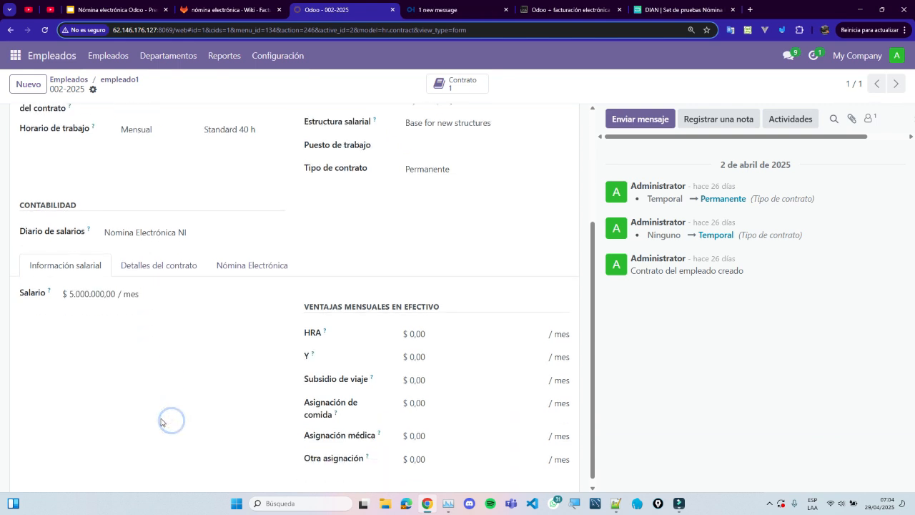
scroll(161, 422, up, 2)
scroll(179, 419, up, 1)
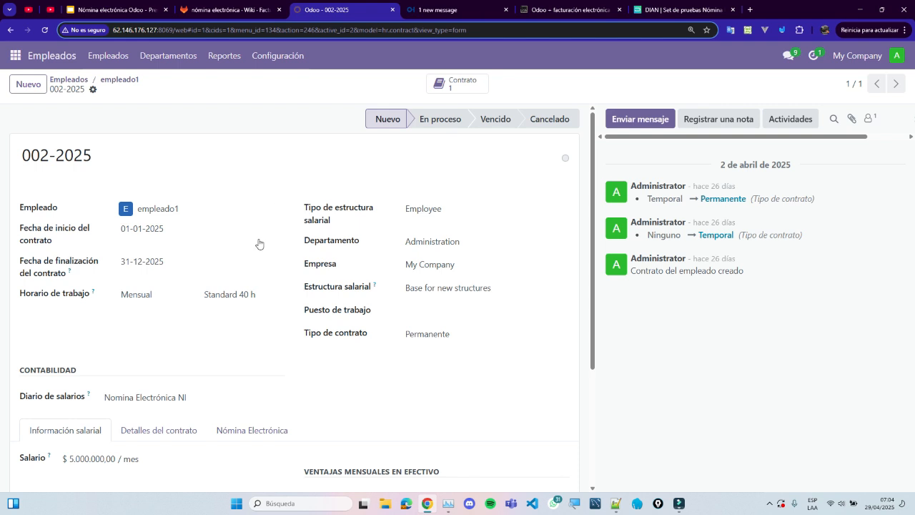
- Look over the contract's Nómina Electrónica settings and Detalles del contrato, and return to its Información salarial
scroll(257, 243, down, 2)
click(170, 329)
click(245, 366)
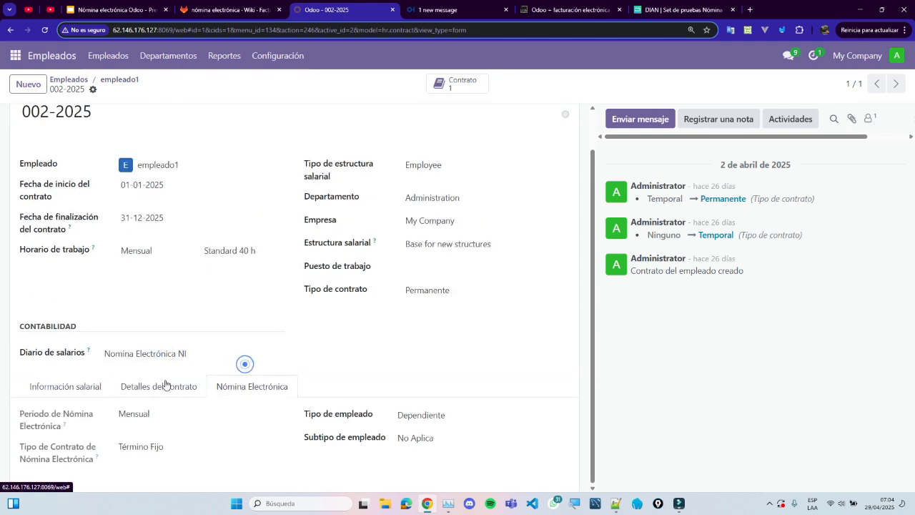
click(163, 385)
click(70, 386)
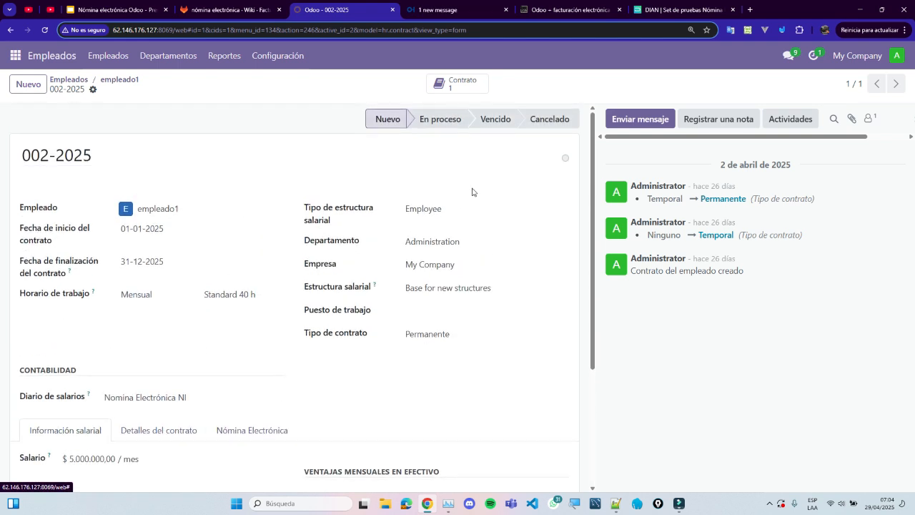
click(591, 236)
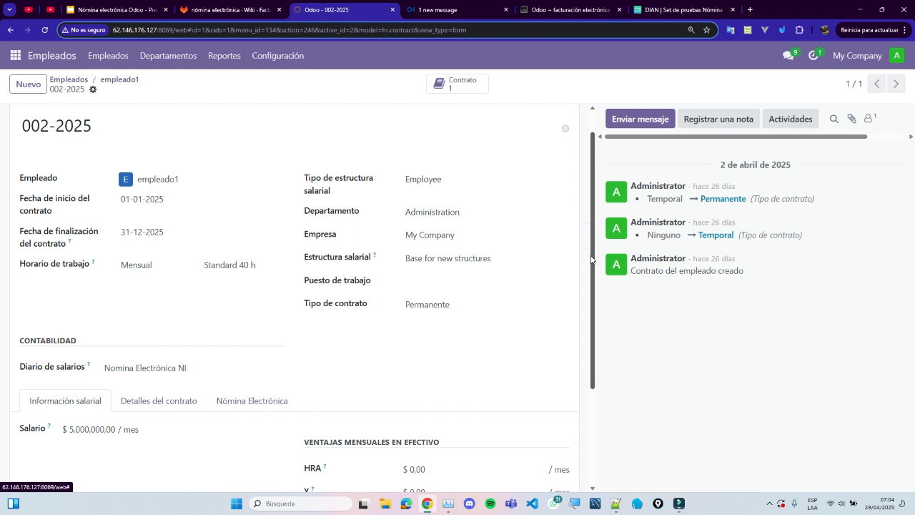
scroll(593, 236, up, 1)
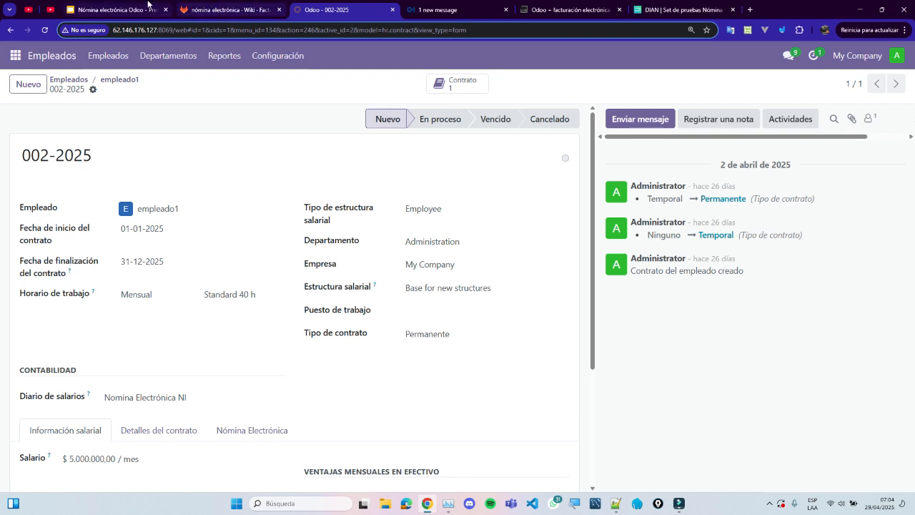
- Check the Flujo de nómina en Odoo slide, and return to Odoo to look through the employee payslip list in Nómina de sueldos
click(148, 6)
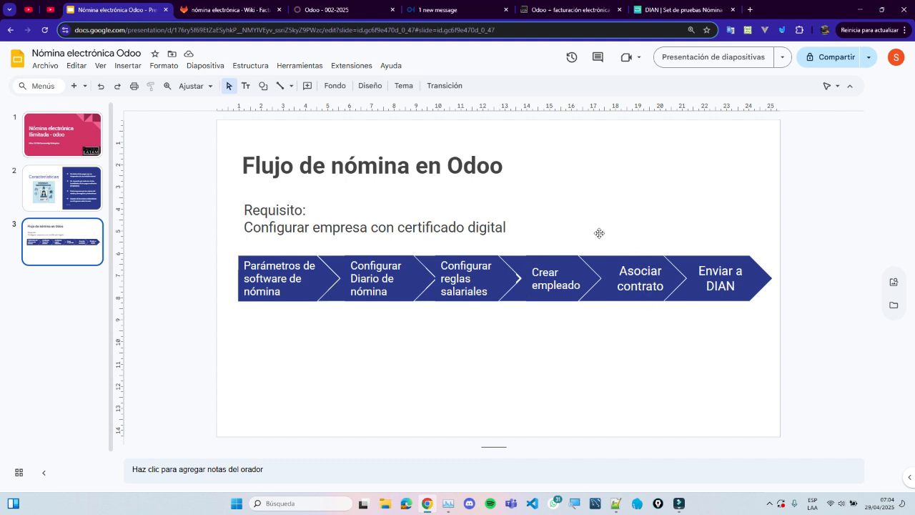
click(351, 10)
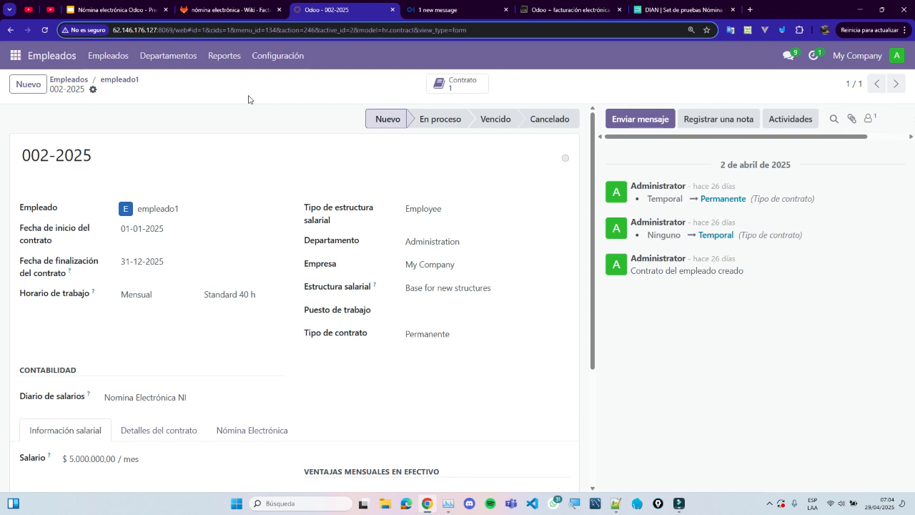
click(14, 57)
click(48, 162)
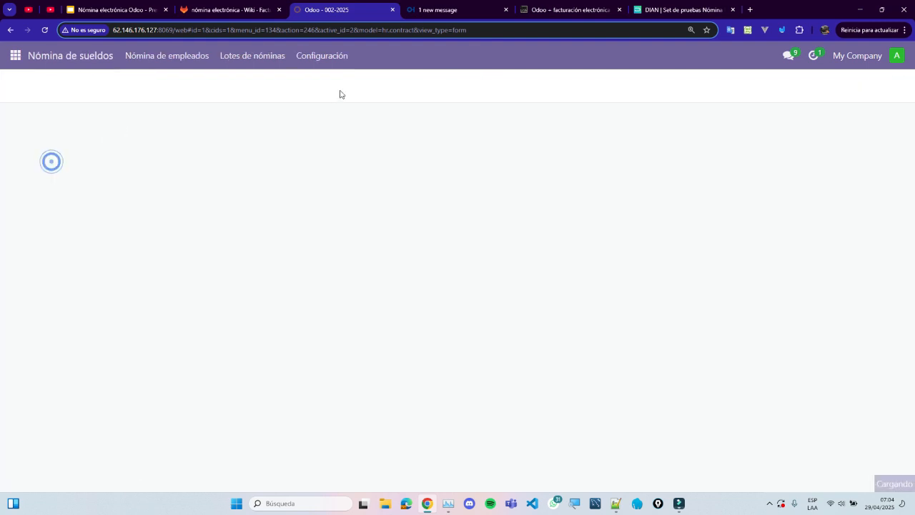
scroll(358, 266, down, 3)
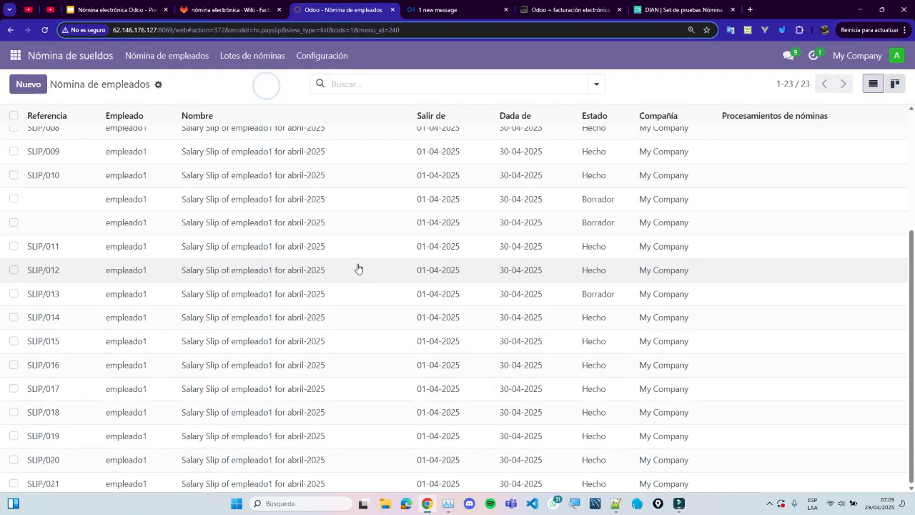
scroll(351, 261, up, 3)
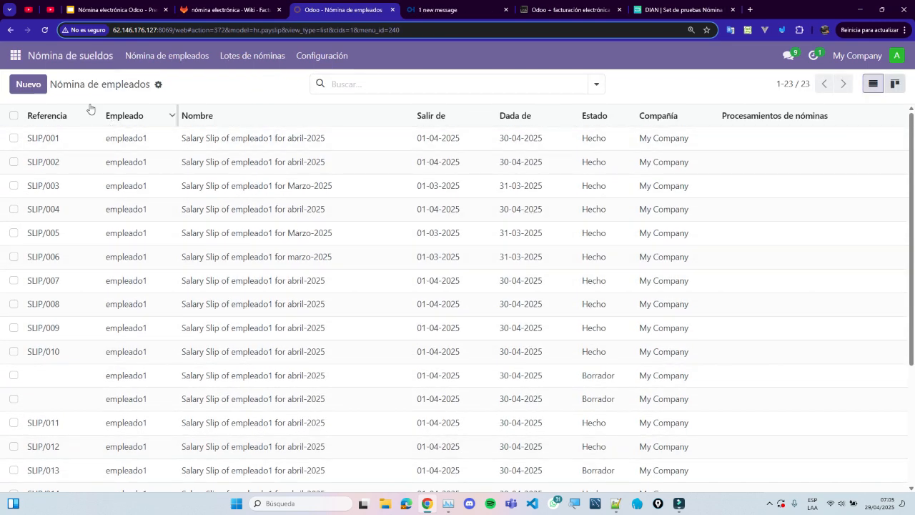
- Create a payslip for empleado1 covering 01-04-2025 to 30-04-2025 with contract 002-2025
click(29, 85)
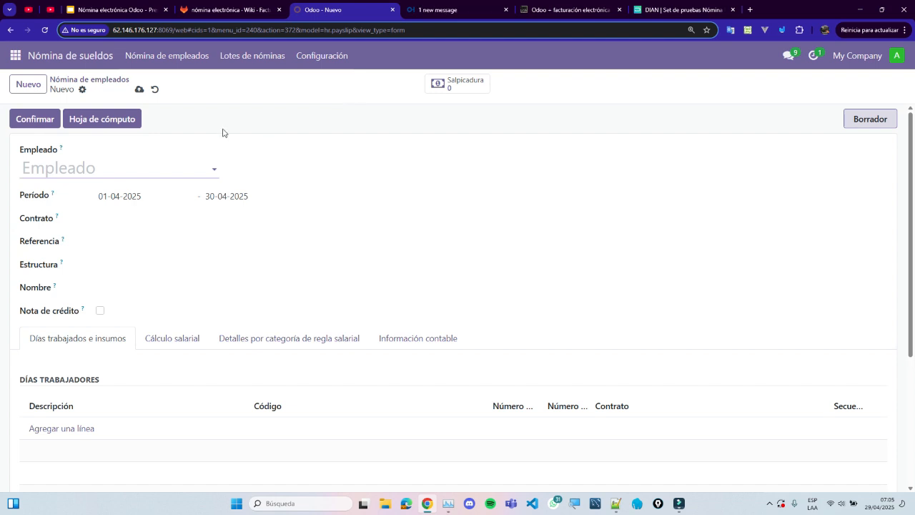
drag(139, 83, 56, 80)
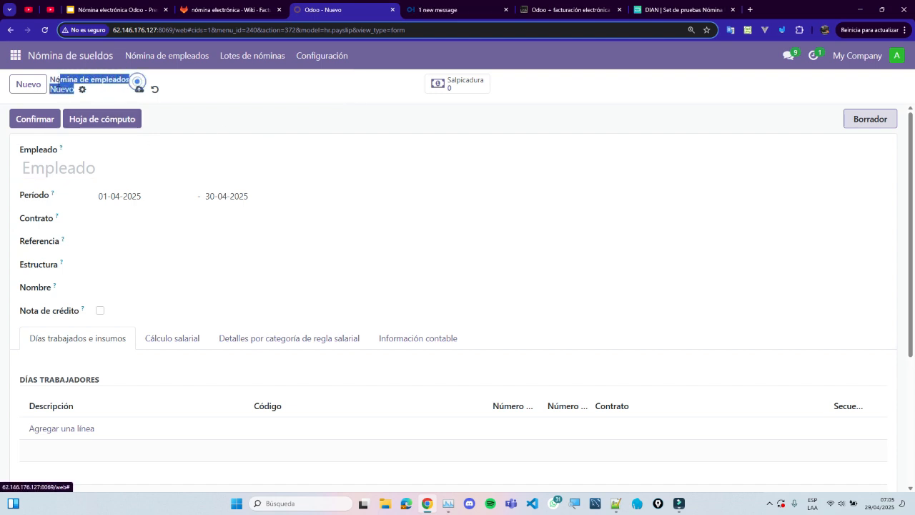
click(260, 88)
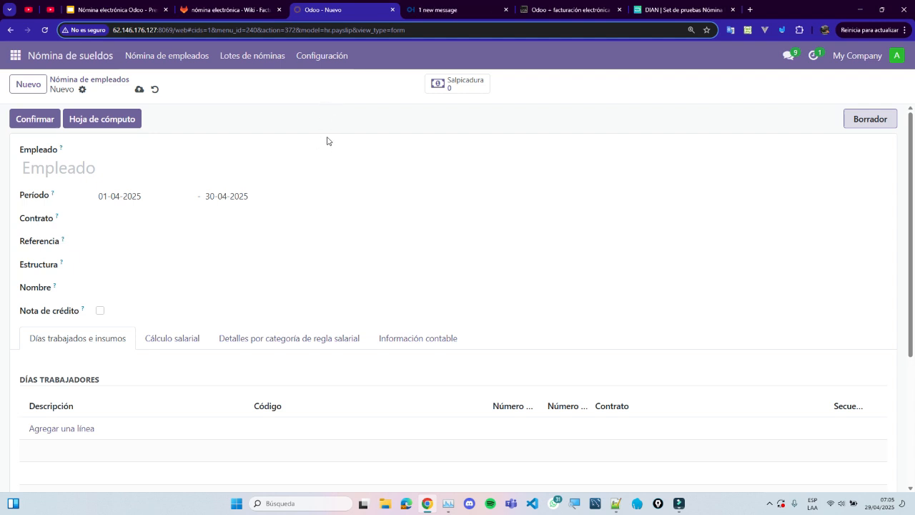
click(173, 168)
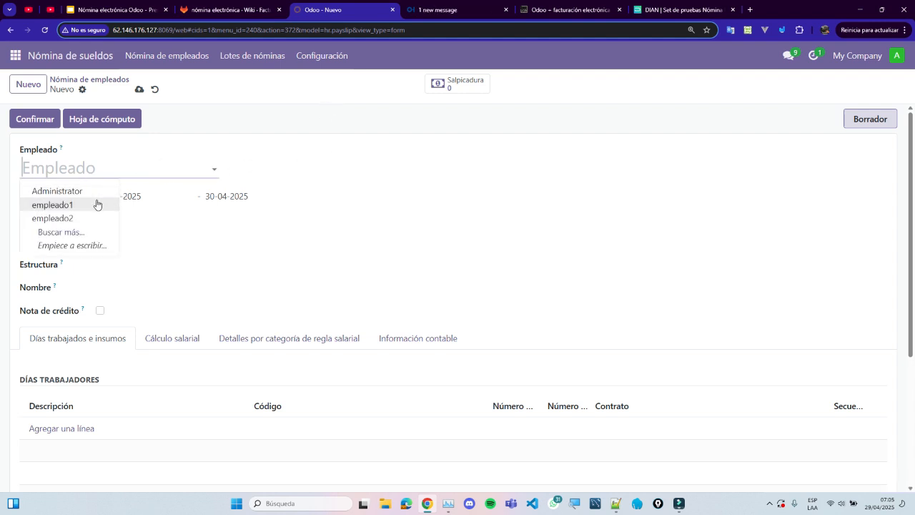
click(97, 204)
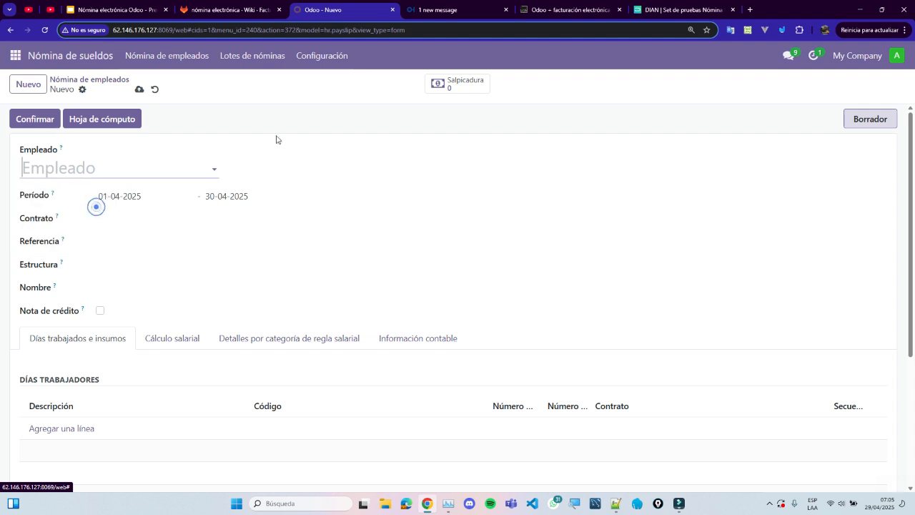
click(121, 214)
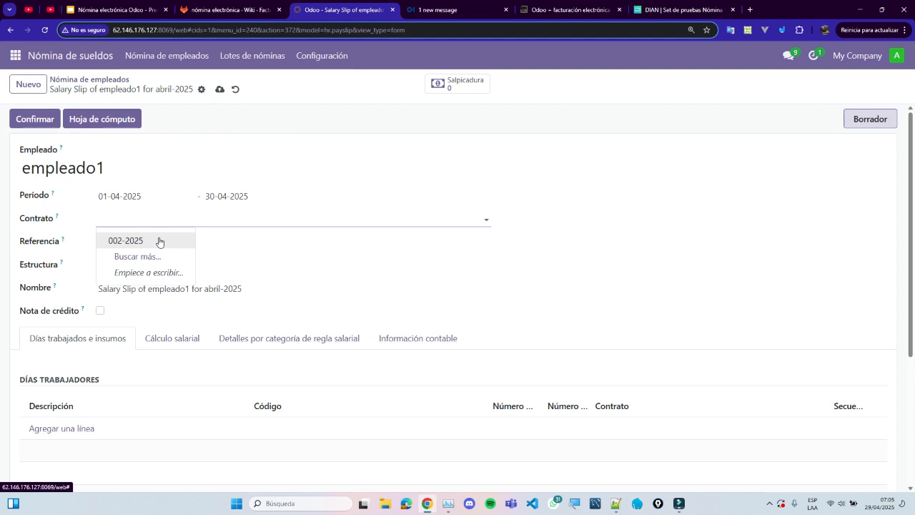
click(159, 241)
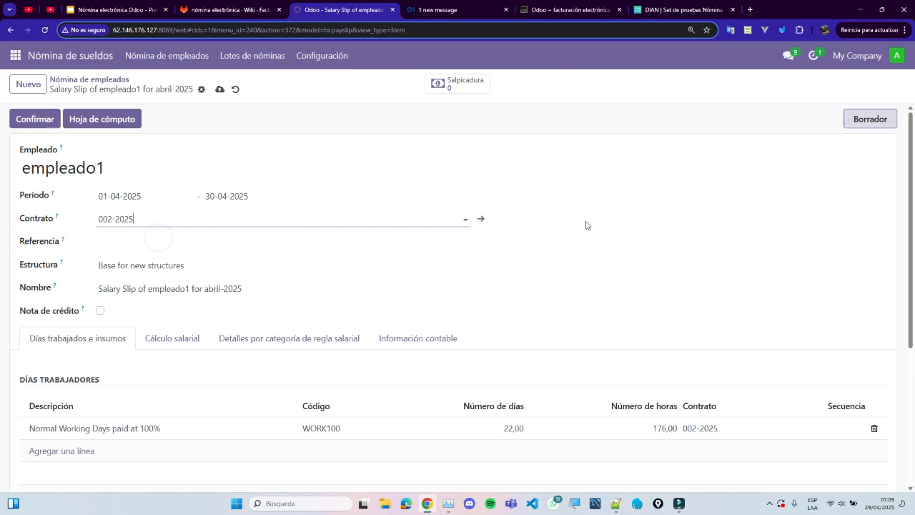
- Check the new payslip's worked days and compute its salary sheet
scroll(567, 233, down, 1)
scroll(567, 233, up, 1)
scroll(561, 231, down, 1)
scroll(561, 231, up, 1)
click(124, 122)
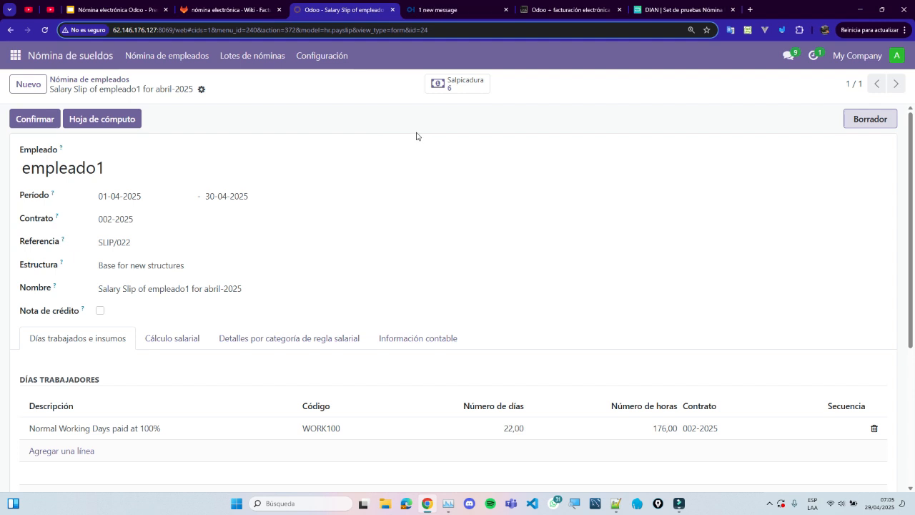
- Review the salary rule lines computed under Cálculo salarial and return to the payslip's Días trabajados e insumos
scroll(377, 151, down, 1)
scroll(378, 155, up, 1)
click(189, 335)
scroll(215, 372, down, 2)
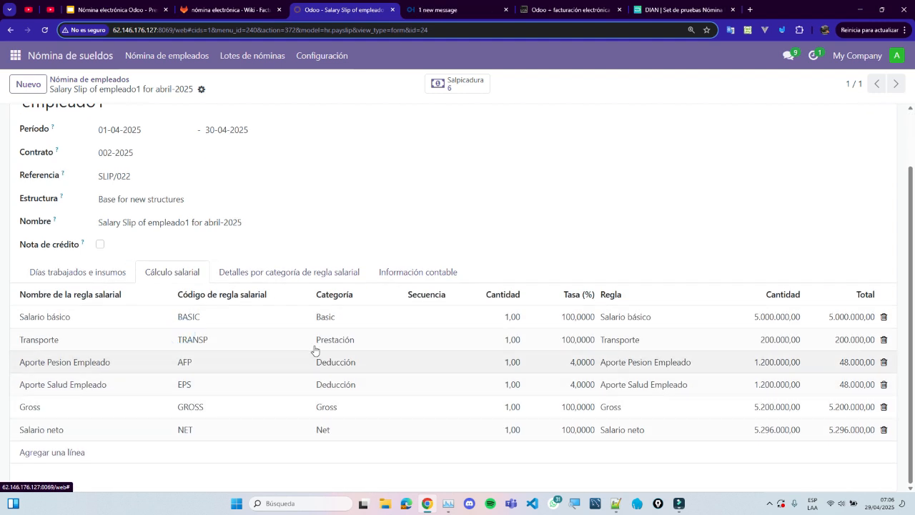
scroll(406, 382, up, 2)
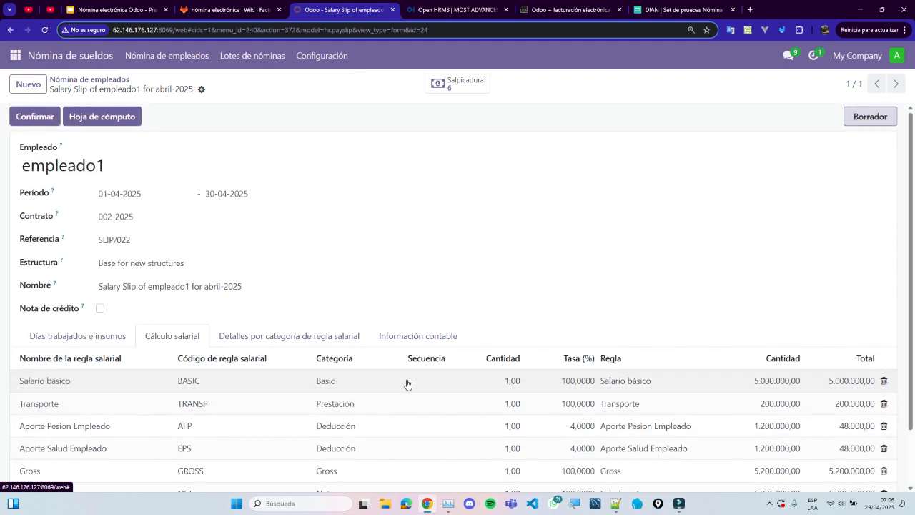
click(77, 339)
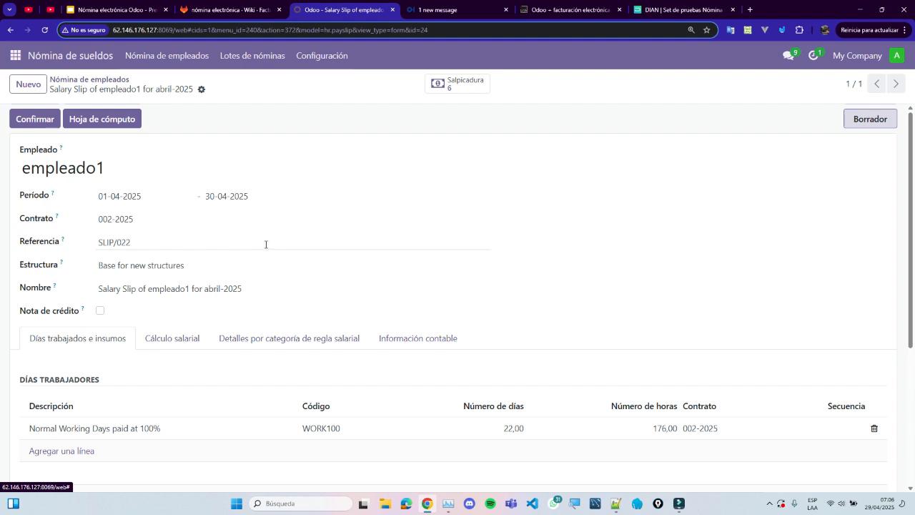
- Confirm empleado1's April payslip and review its worked days and salary calculation
click(36, 119)
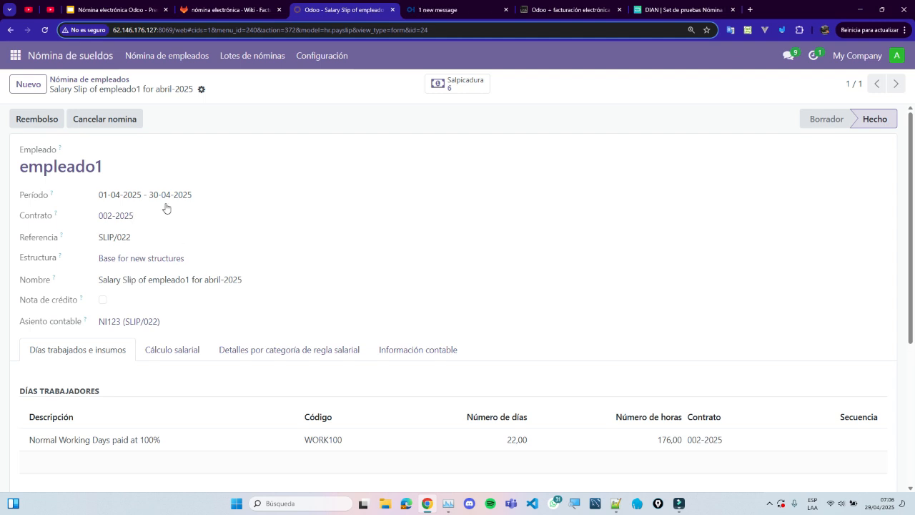
scroll(345, 203, down, 1)
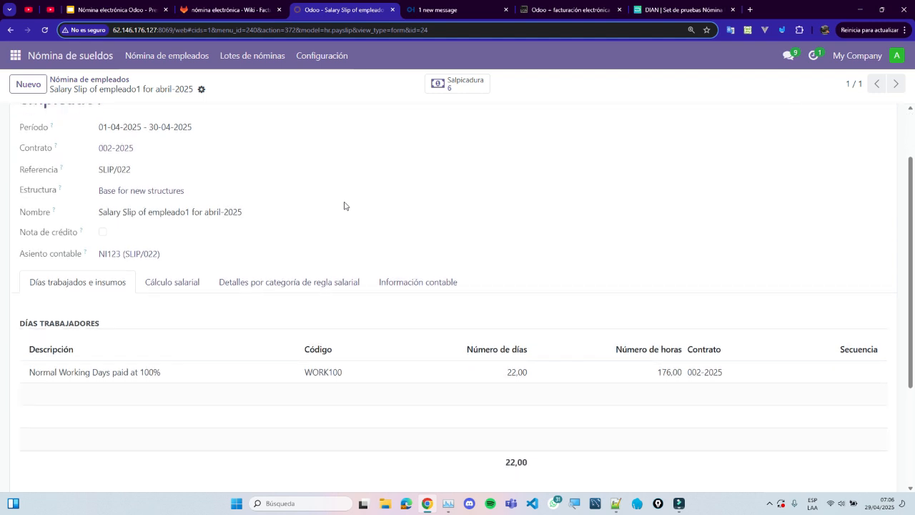
scroll(345, 203, up, 1)
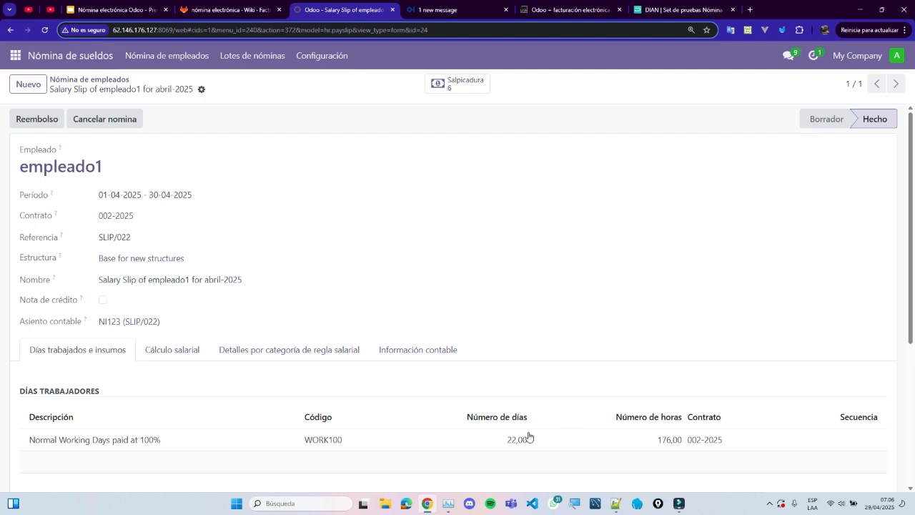
scroll(200, 307, down, 1)
click(195, 301)
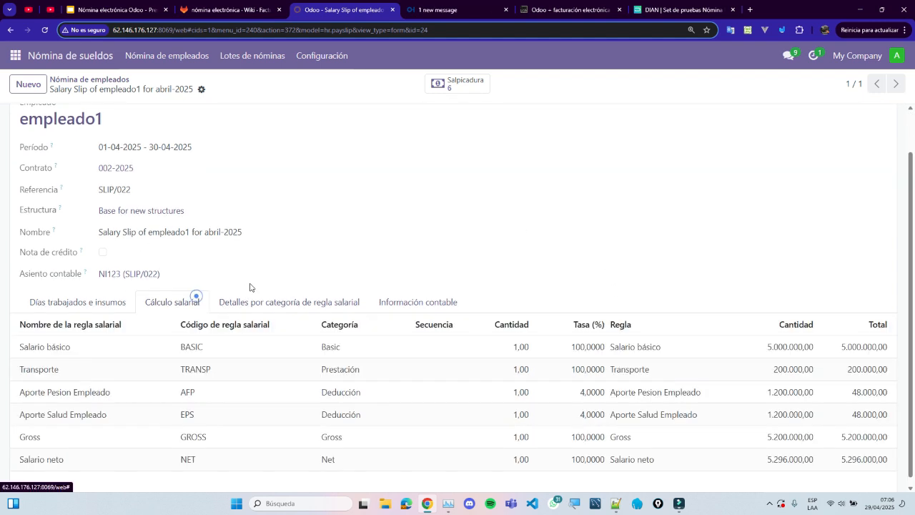
scroll(256, 381, up, 1)
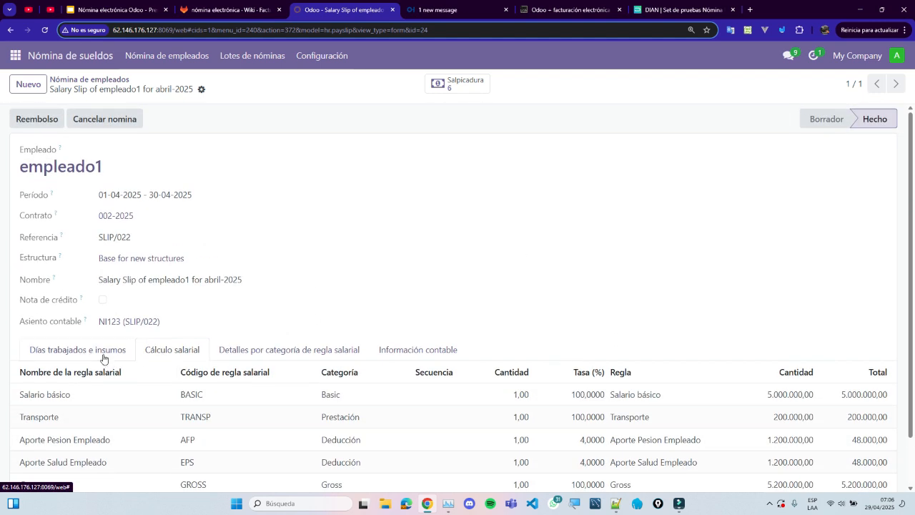
click(106, 351)
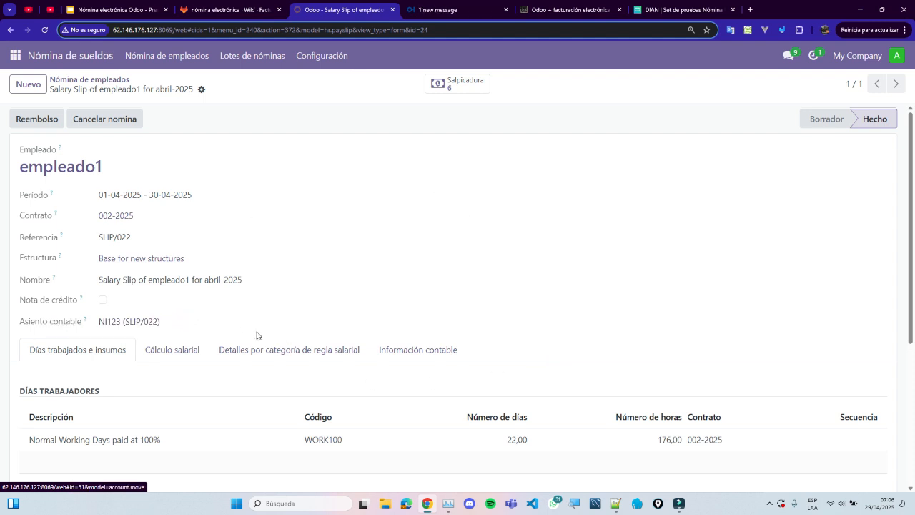
- Open the accounting entry linked to the confirmed payslip and examine its Apuntes contables
click(195, 325)
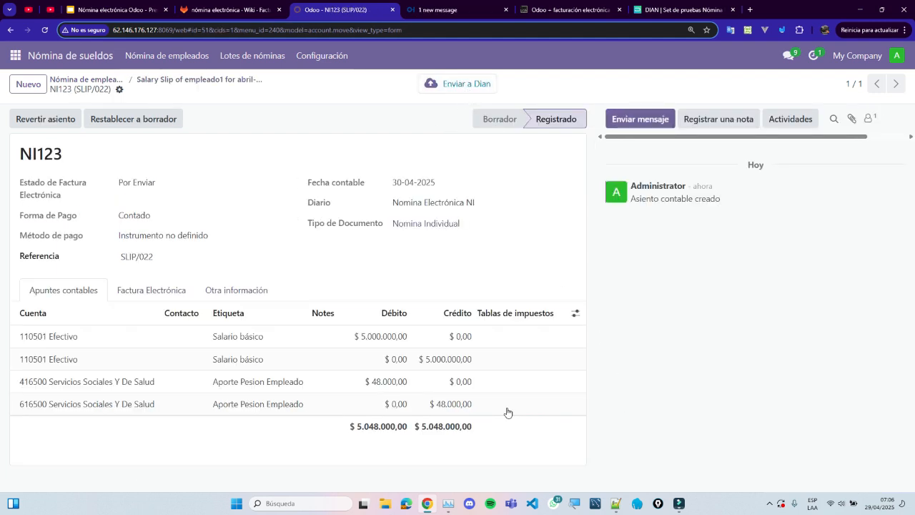
drag(623, 402, 33, 294)
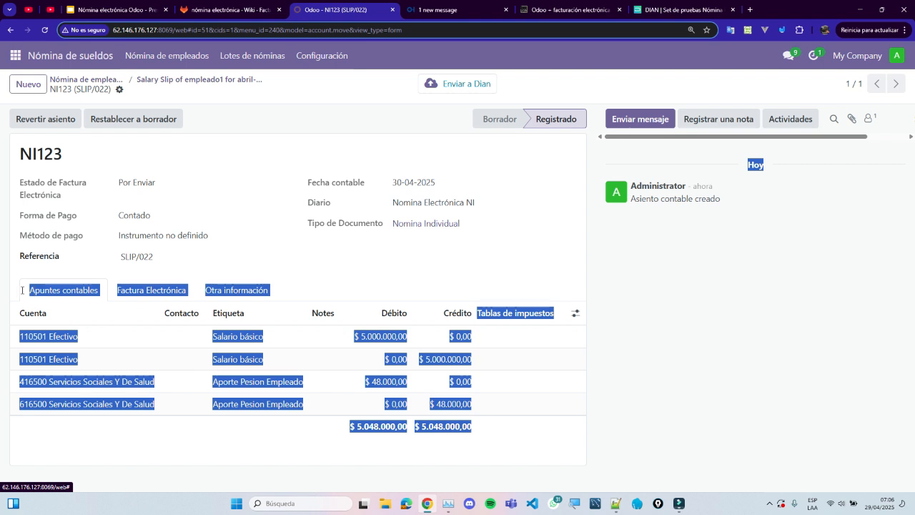
click(250, 124)
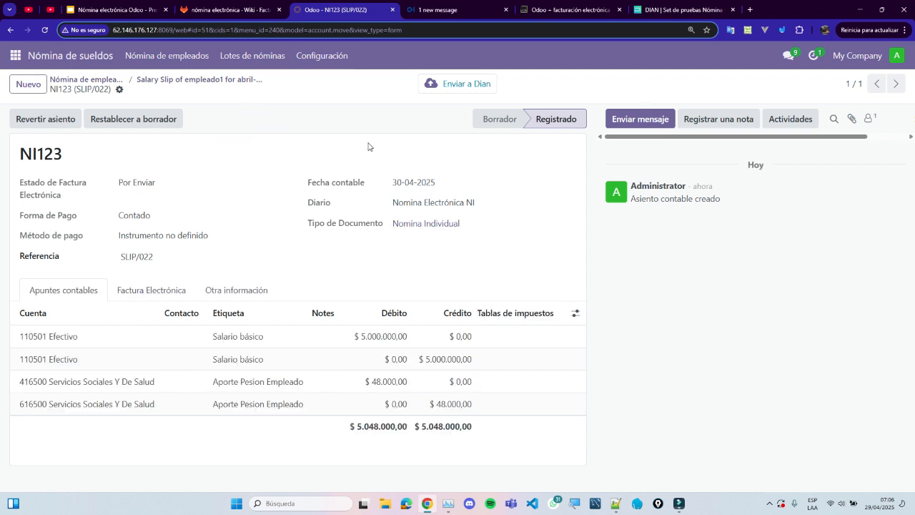
- Send the payroll accounting entry to the DIAN and check the validity value in the logged response
click(457, 89)
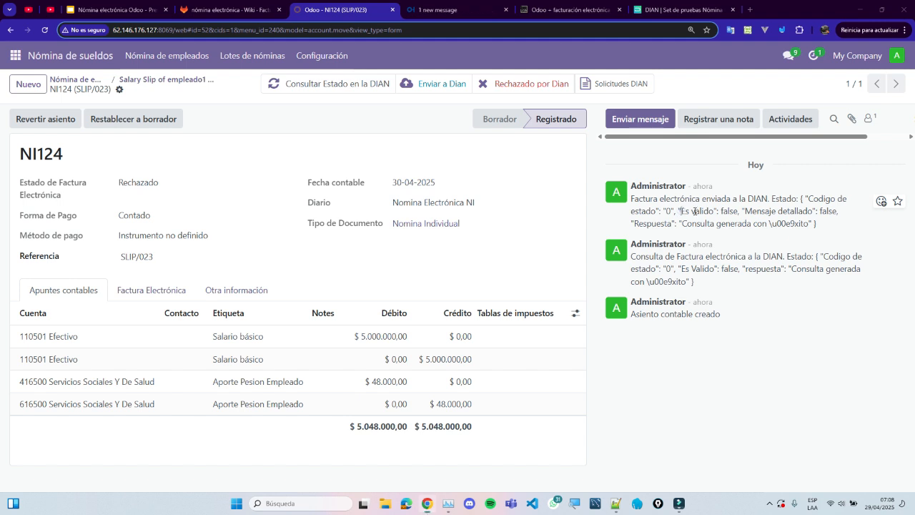
drag(680, 210, 708, 211)
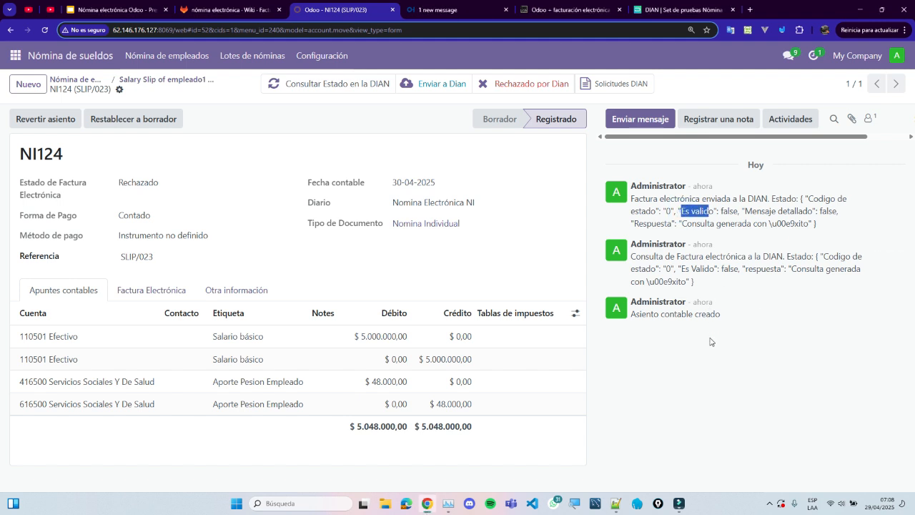
- Switch to the DIAN habilitación portal and open the Documentos enviados listing from its Histórico section
click(695, 6)
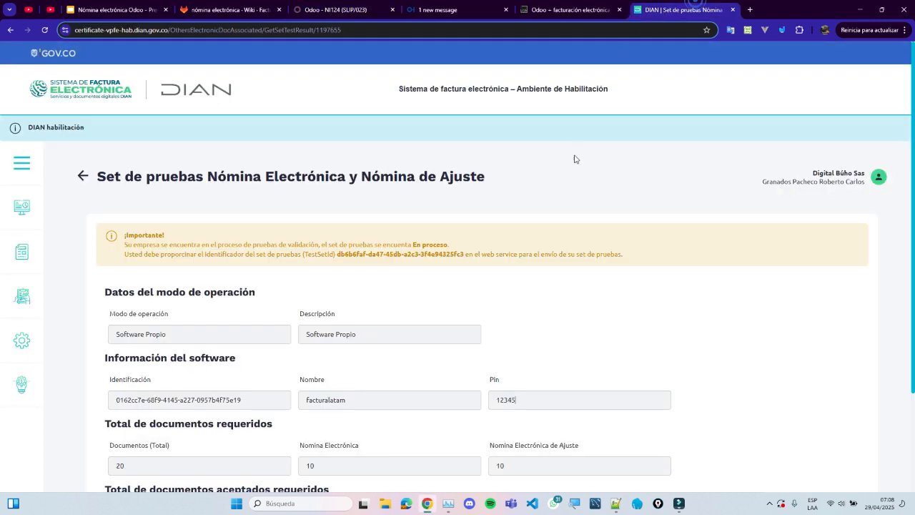
click(29, 214)
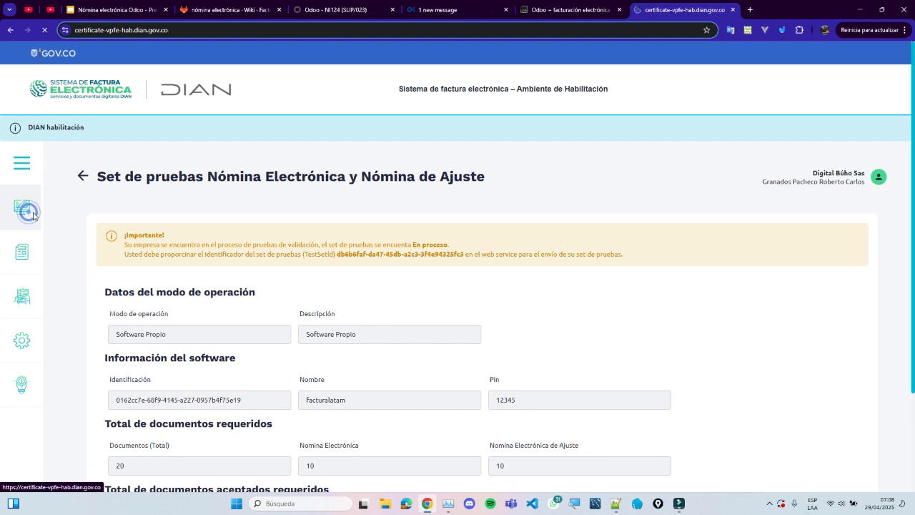
click(34, 255)
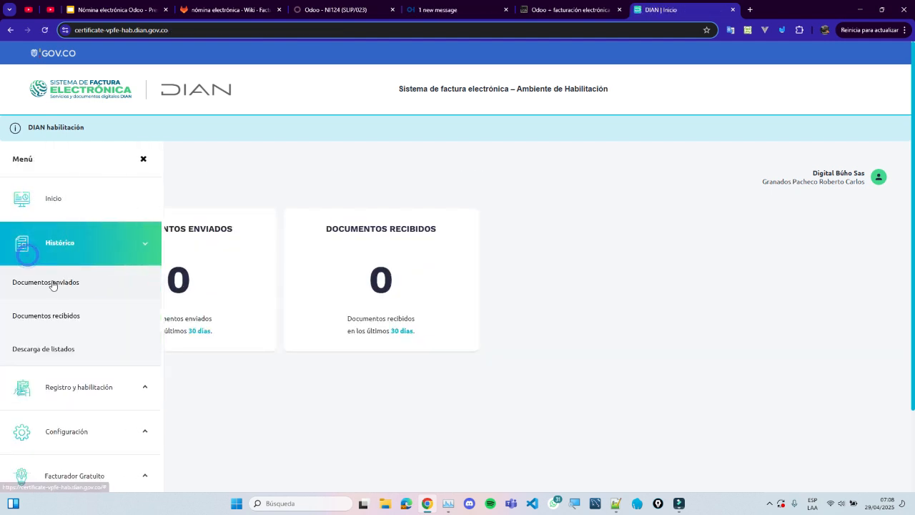
click(50, 284)
- Check the payroll entry's number in Odoo, then open the details of Nomina Individual NI124 in the DIAN portal's sent documents
click(536, 5)
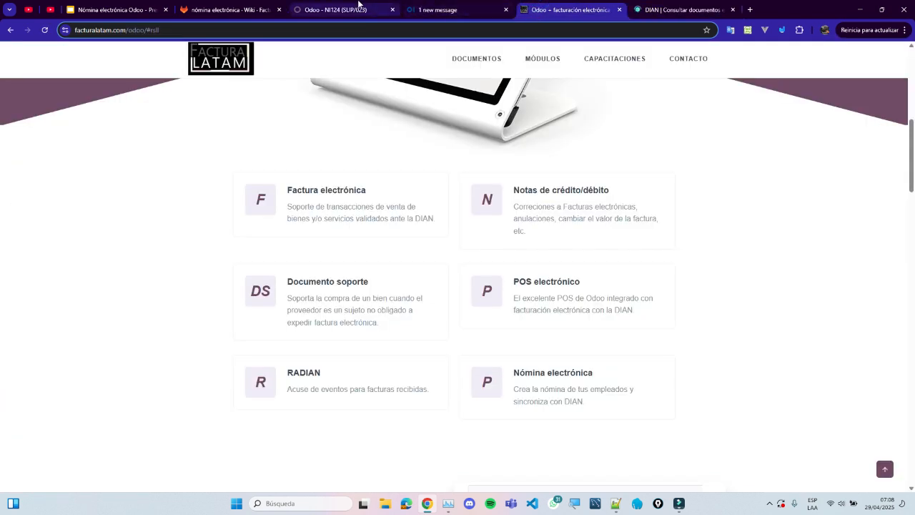
click(336, 10)
double_click(66, 148)
click(688, 4)
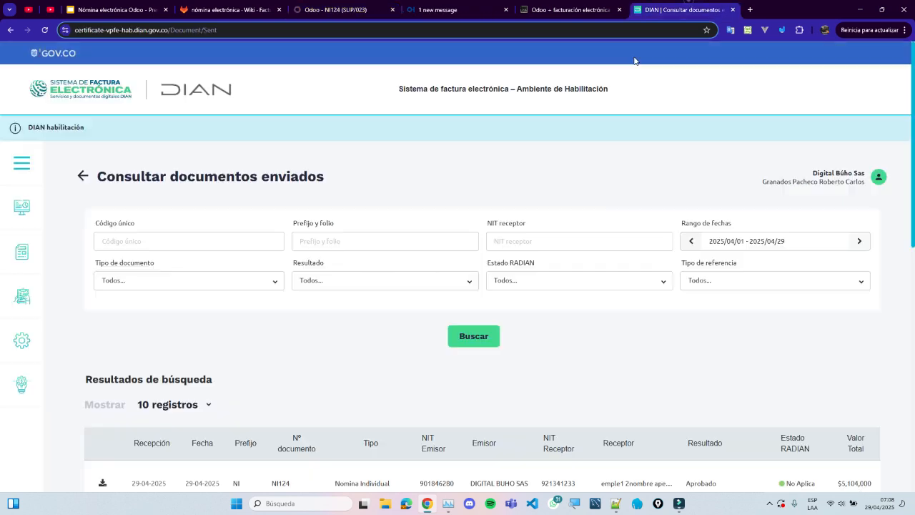
scroll(377, 201, down, 3)
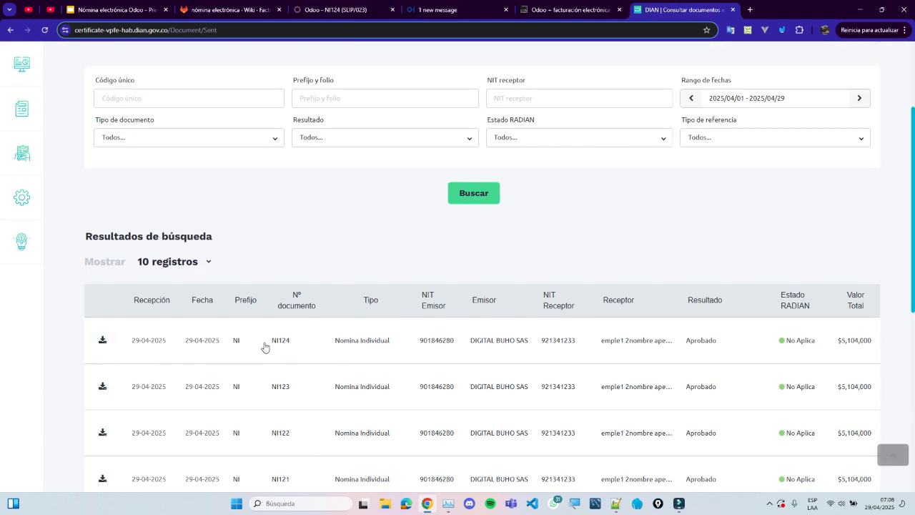
click(371, 342)
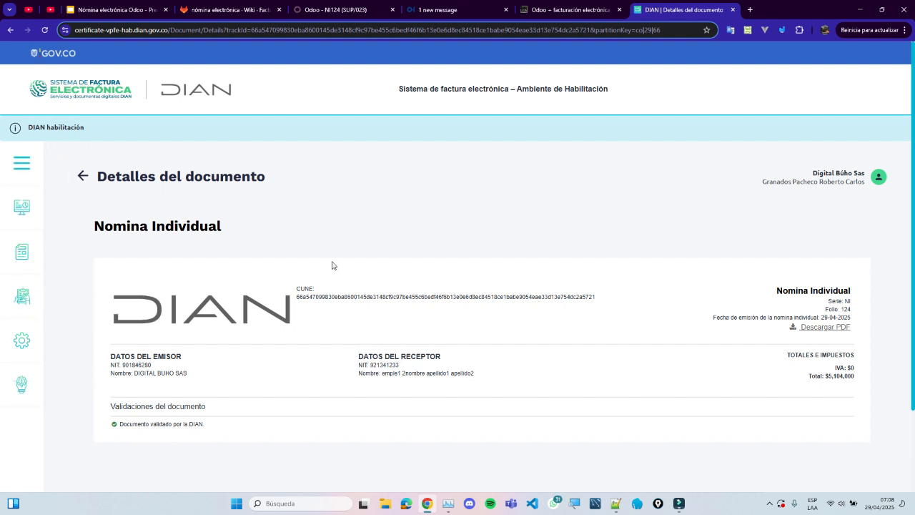